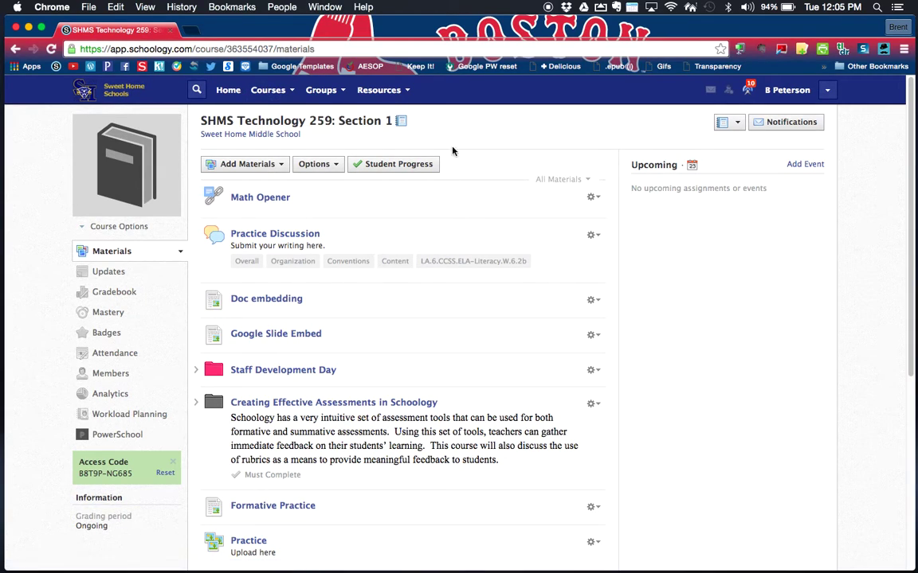
click(379, 90)
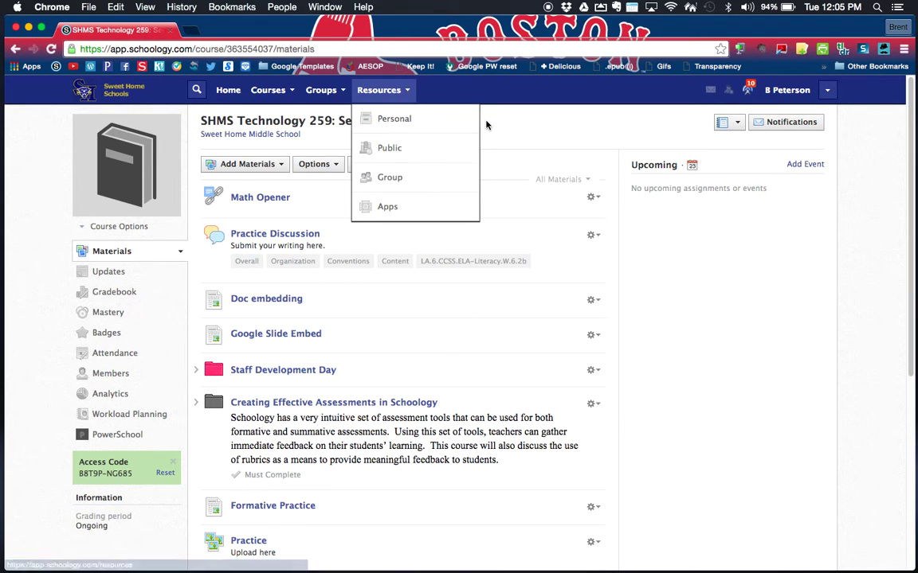
click(433, 114)
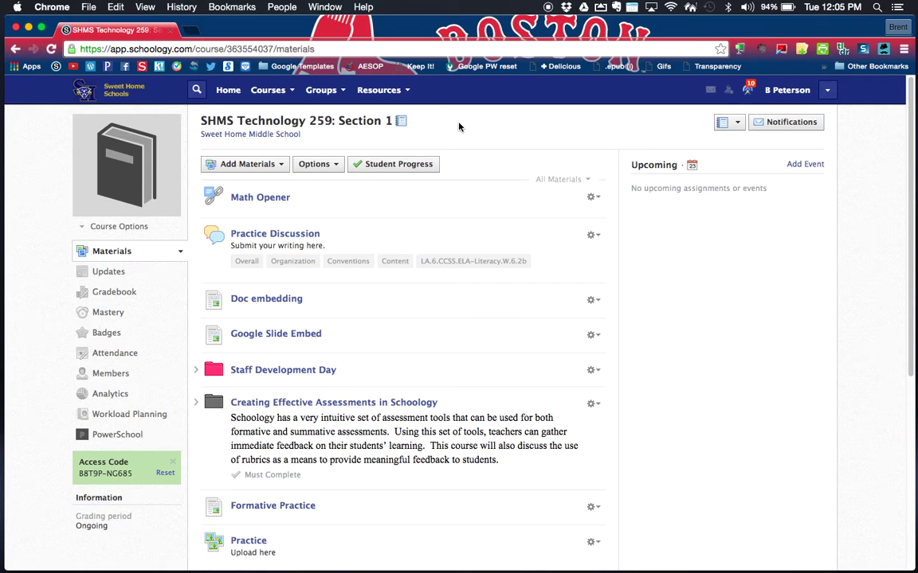
Start a new page in the course materials and title it "Page Creation Demo Tutorial"
click(267, 164)
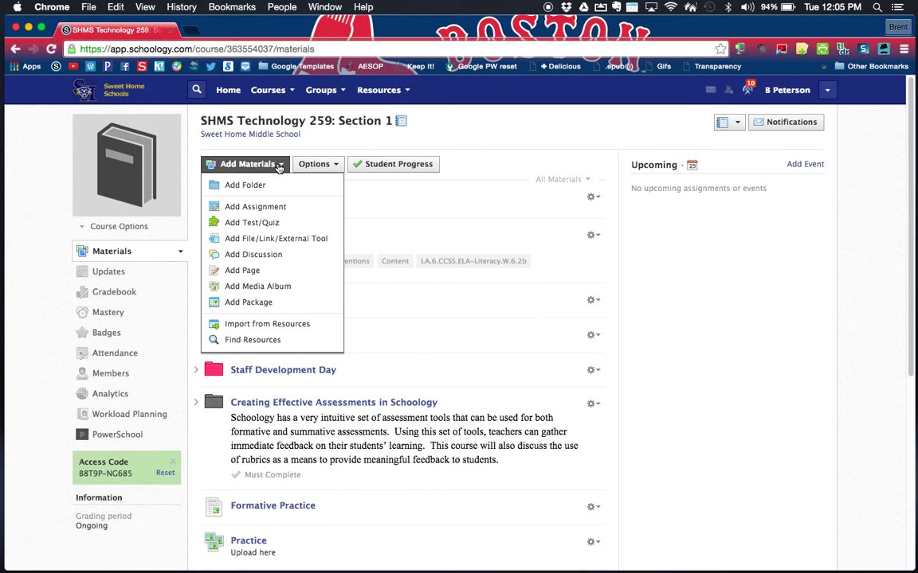
click(269, 273)
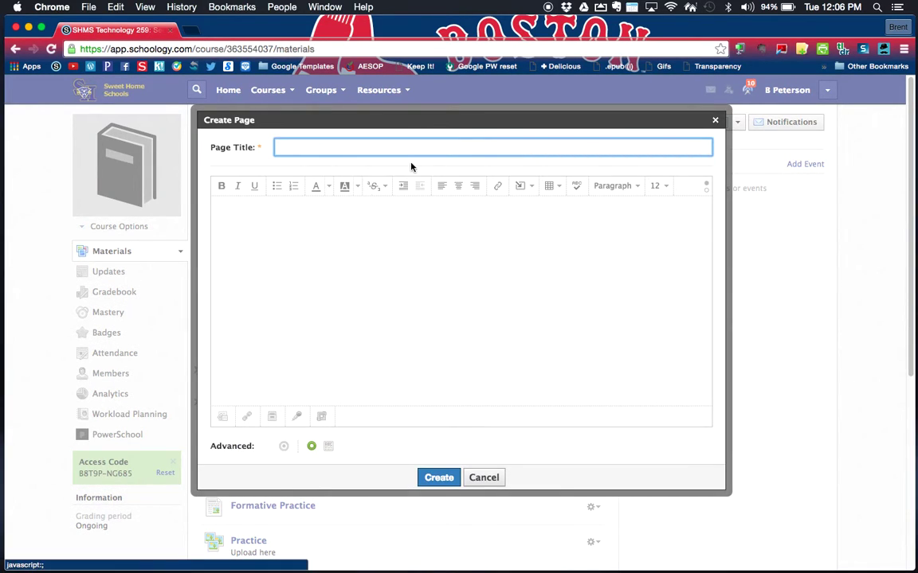
text(Page )
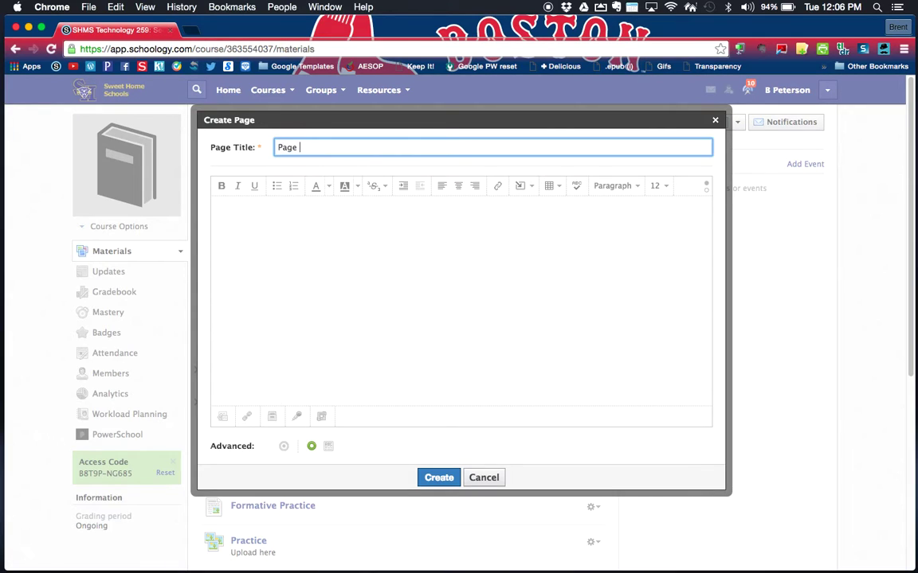
text(Creation Demo Tutorial)
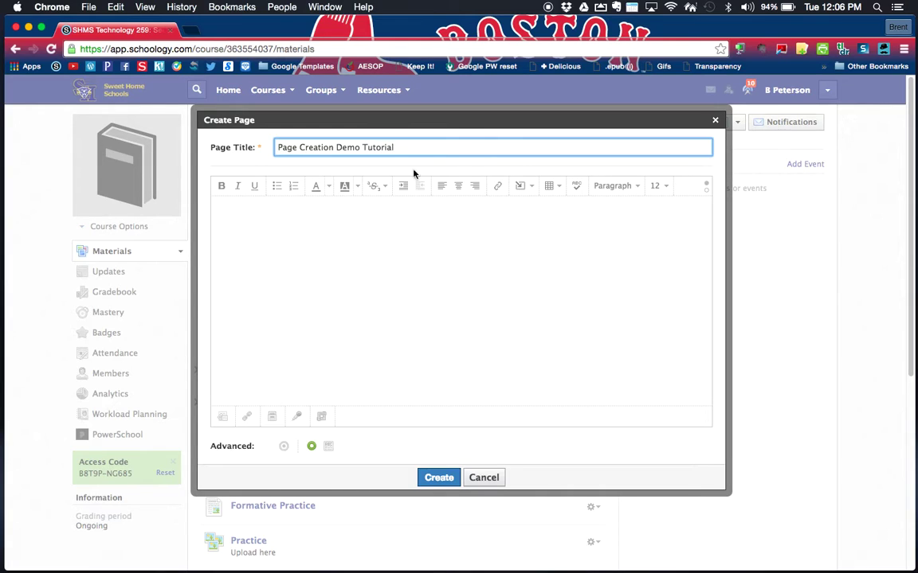
Enter the body text "This is a demonstartion of how to create a page in Schoology."
click(381, 277)
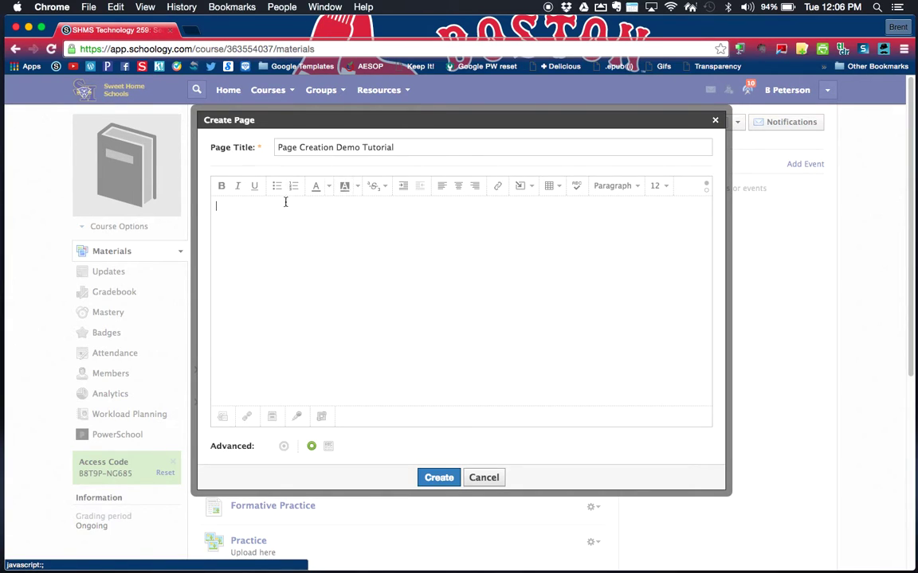
text(This is )
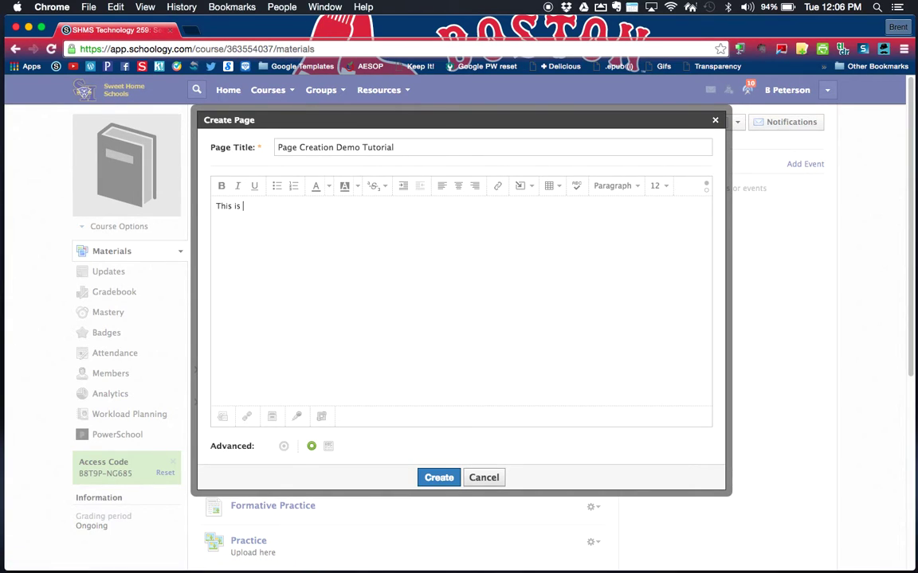
text(a demonstartion of how to create )
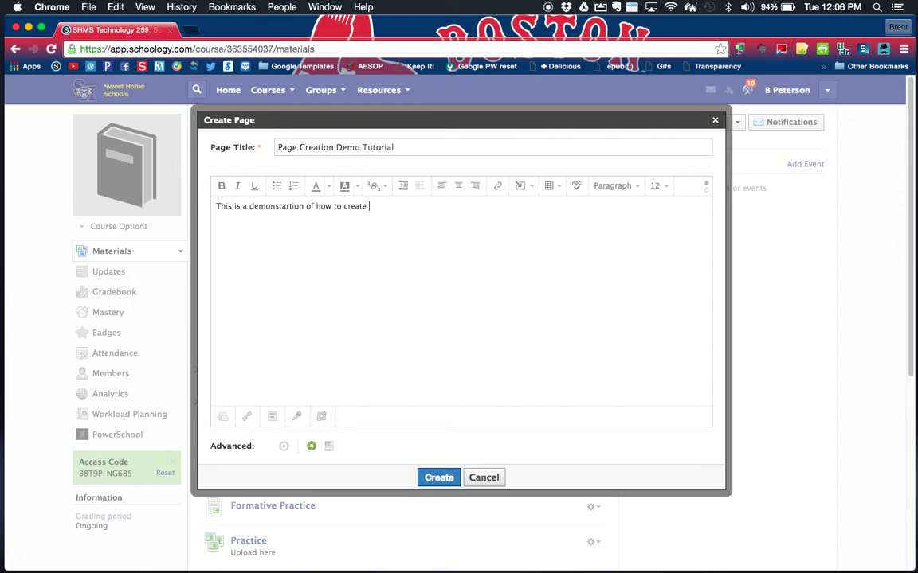
text(a page in Schoology.)
Give the word "Schoology" in the body text a dark blue background and white text colour
double_click(422, 205)
click(358, 188)
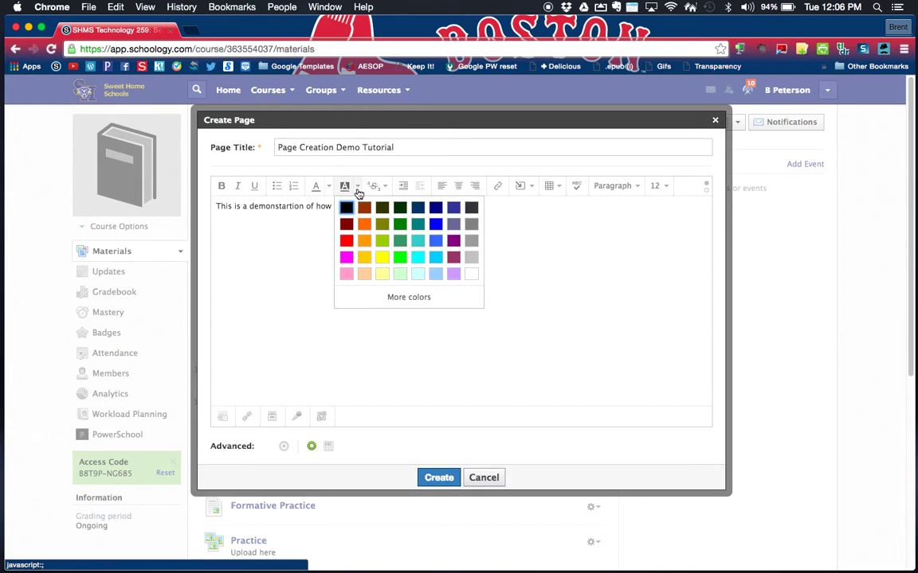
click(436, 209)
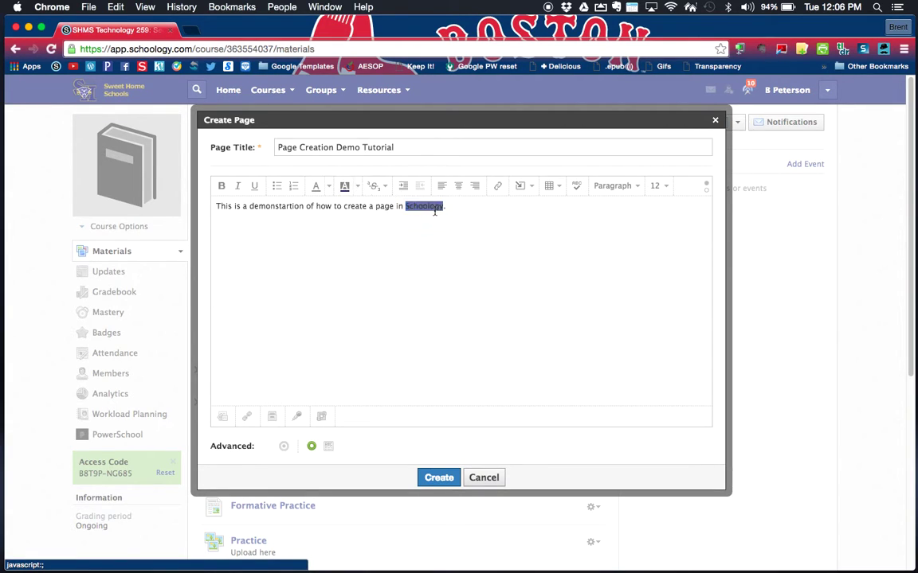
click(329, 187)
click(446, 276)
Set the font size of the whole body sentence to 16
drag(446, 206, 212, 209)
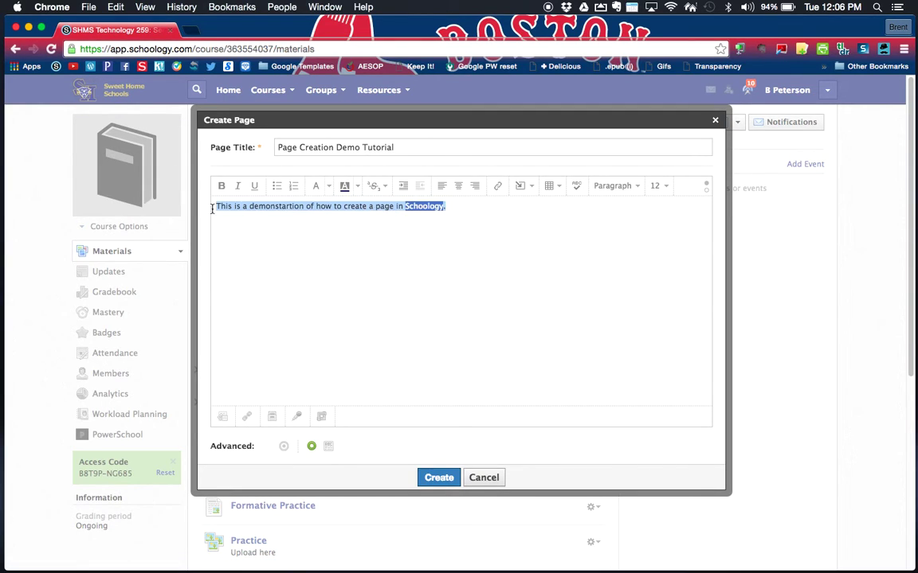
click(667, 186)
click(671, 273)
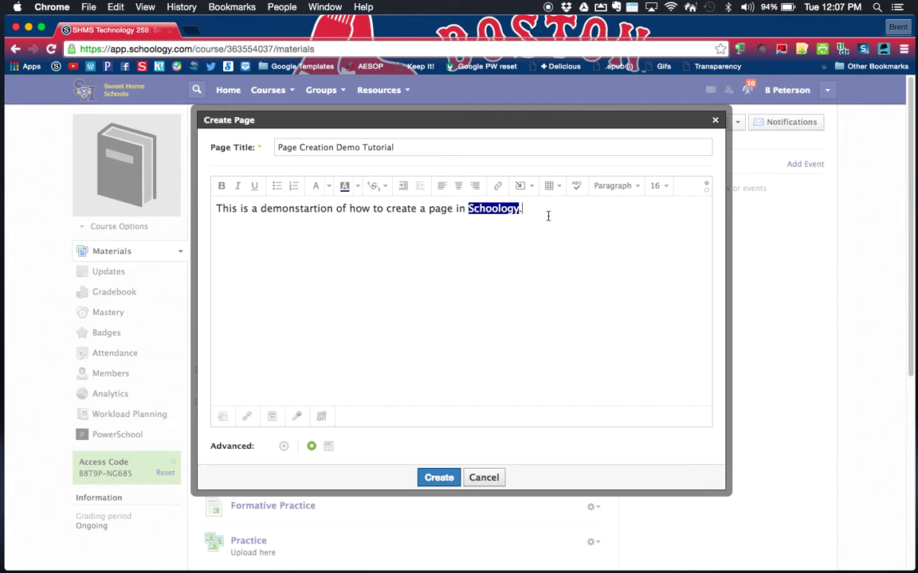
Start inserting a text link two lines below the body sentence
key(Return)
key(Return)
click(501, 192)
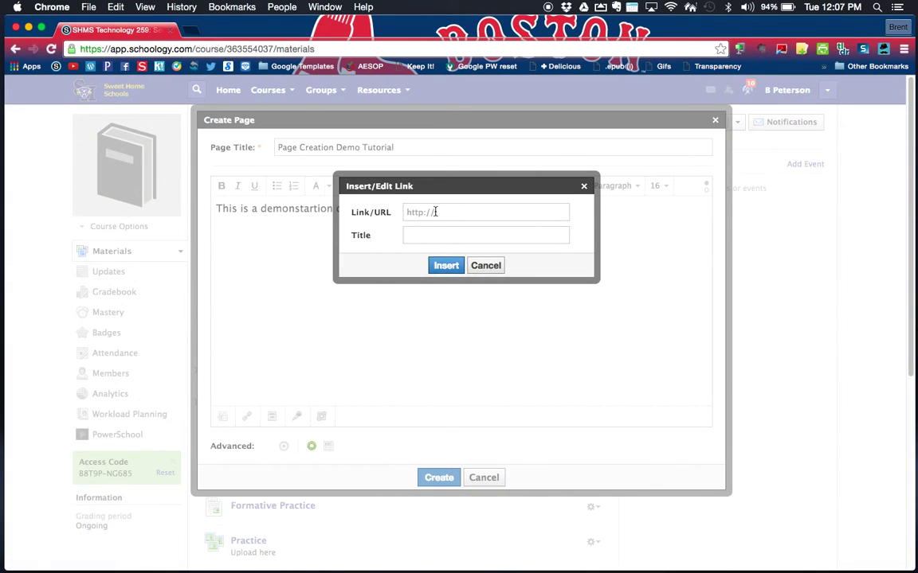
Open the ESPN website at espn.go.com in a new browser tab
click(191, 30)
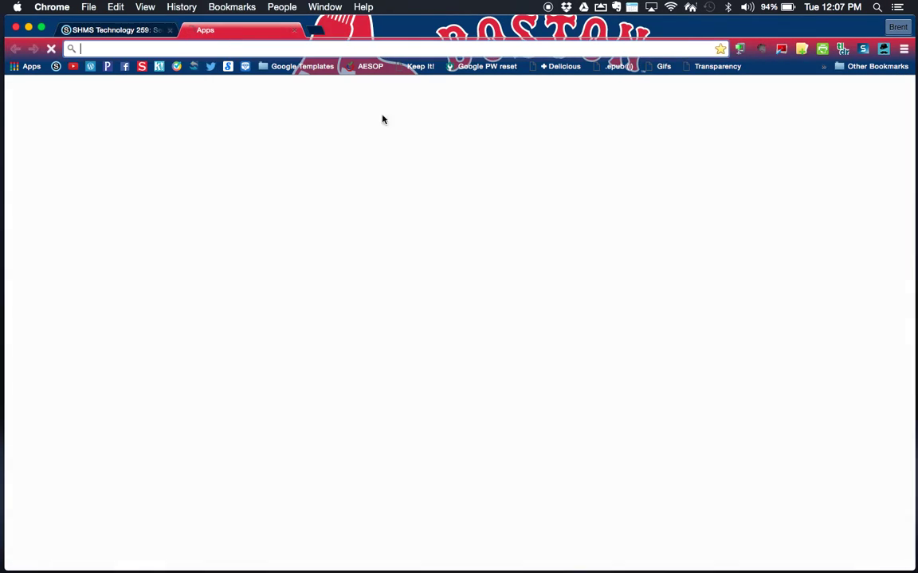
text(espns.com)
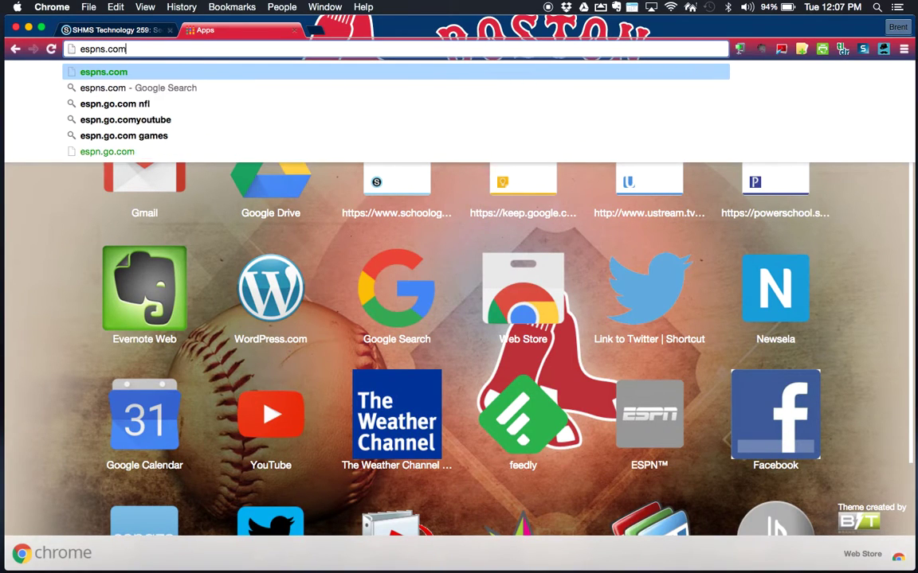
key(Return)
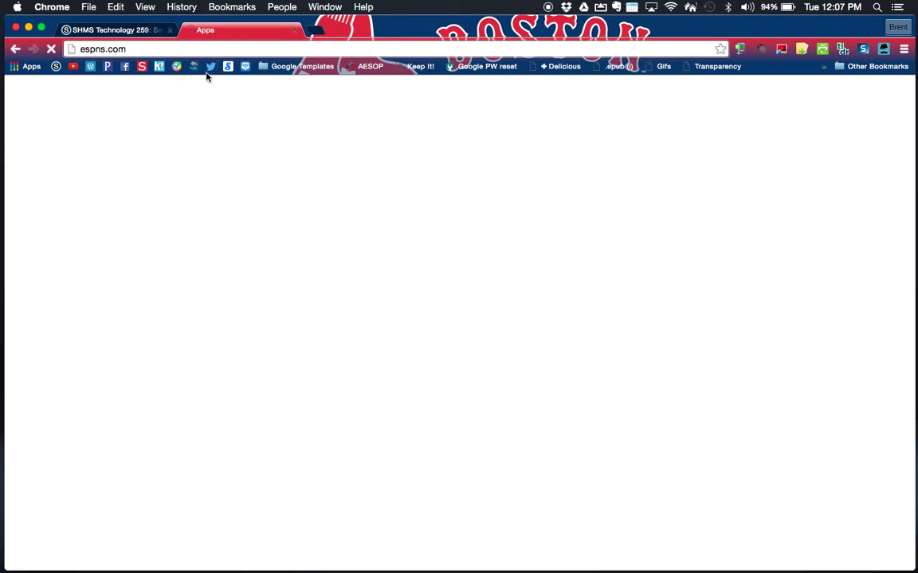
click(106, 50)
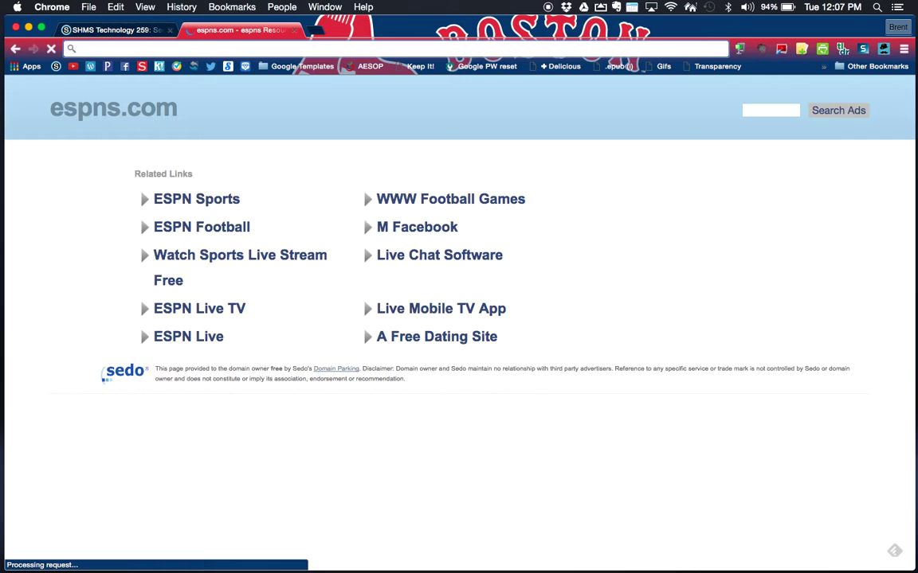
text(espn)
text(.go.com)
key(Return)
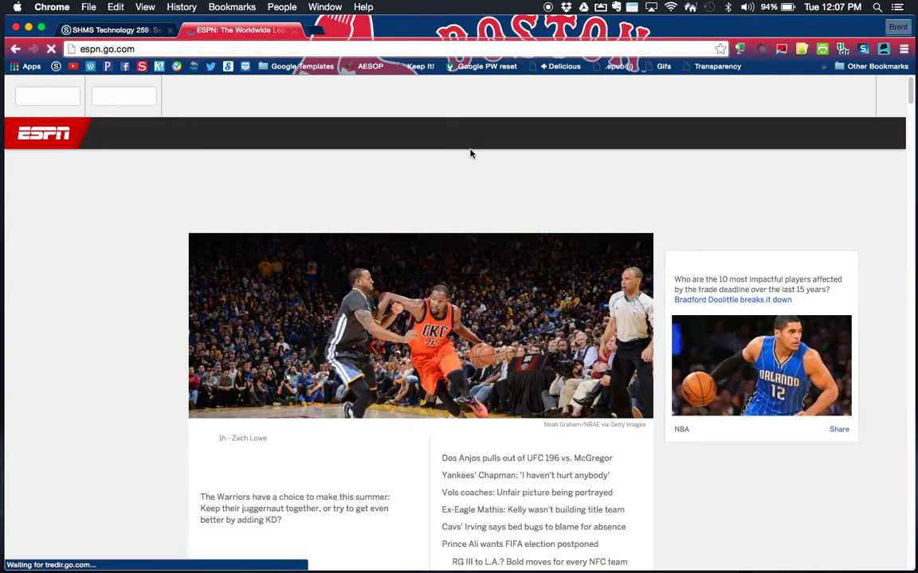
Copy the ESPN site's address and insert it into the Schoology page as a link titled "ESPN"
key(super+l)
key(super+c)
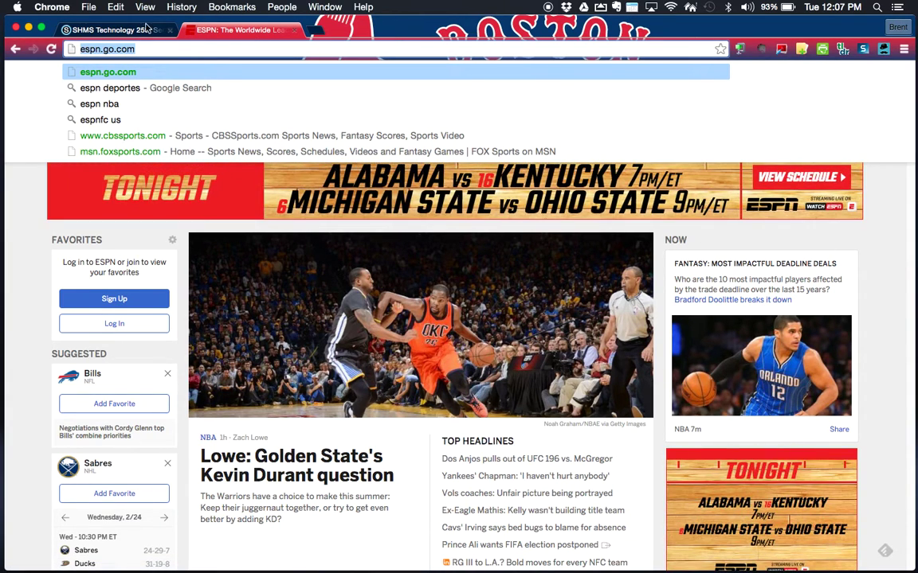
click(120, 29)
click(450, 215)
key(super+v)
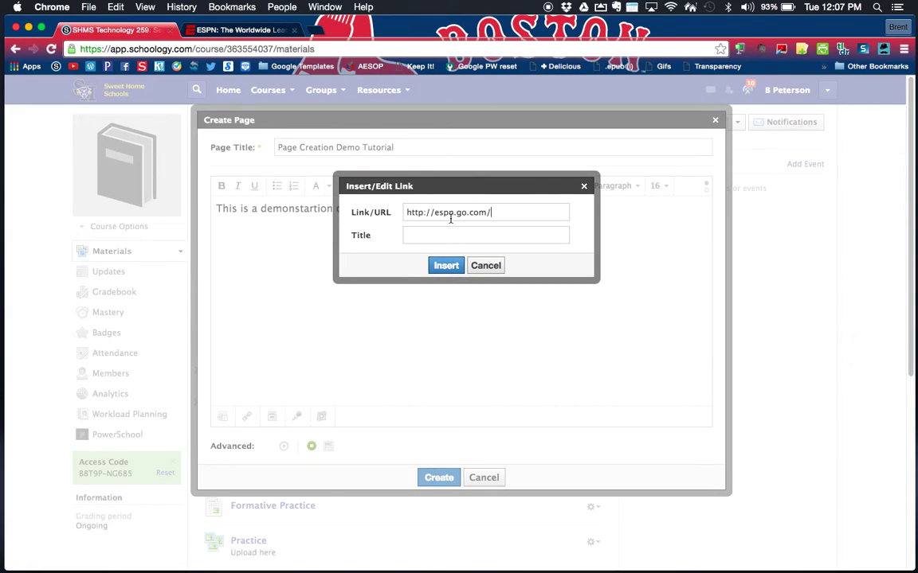
click(477, 236)
text(ESPN)
click(446, 265)
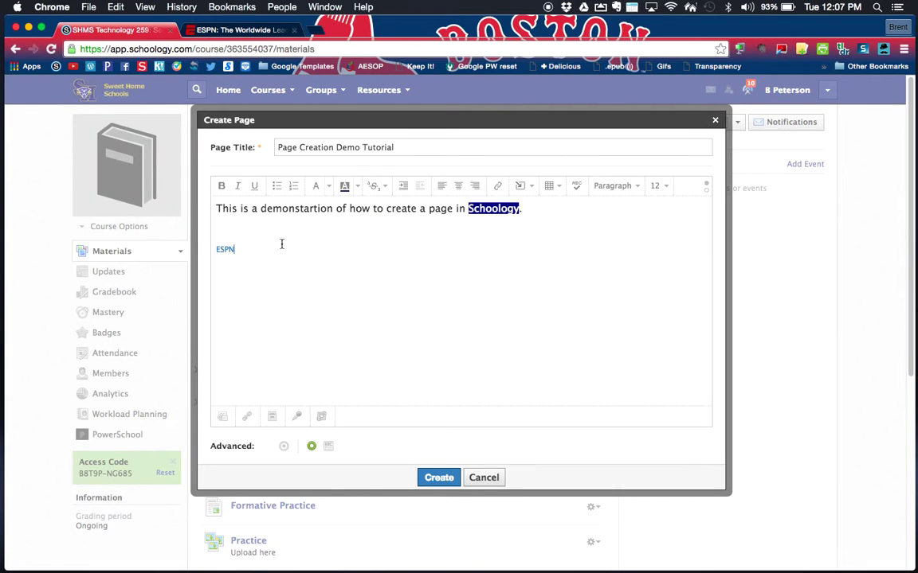
Set the font size of the ESPN link text to 16
drag(233, 249, 214, 249)
click(661, 187)
click(667, 270)
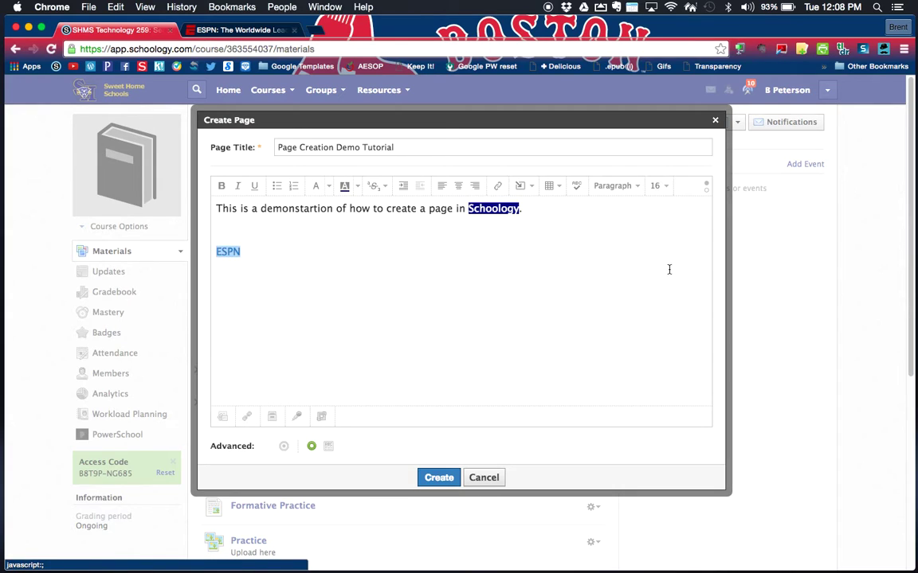
click(477, 297)
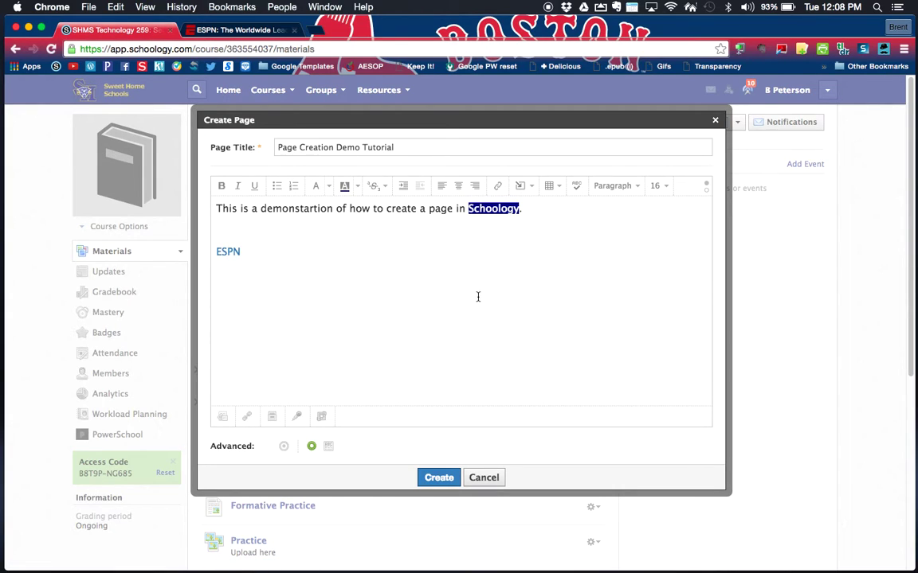
click(248, 417)
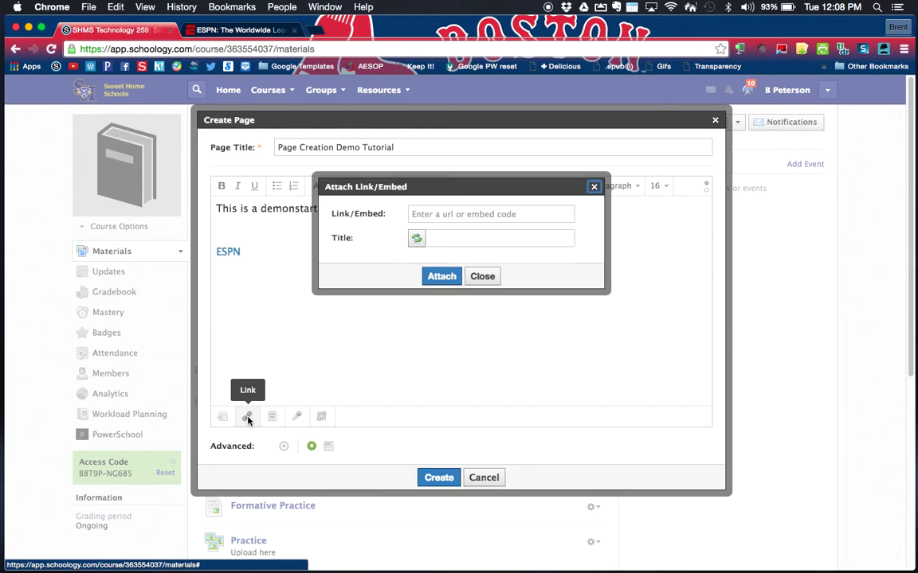
click(481, 214)
key(super+v)
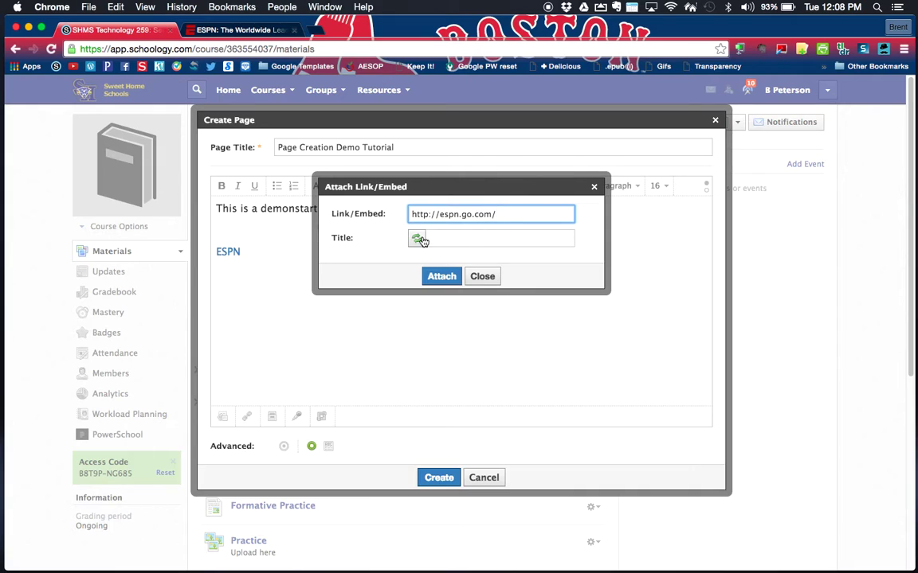
click(415, 241)
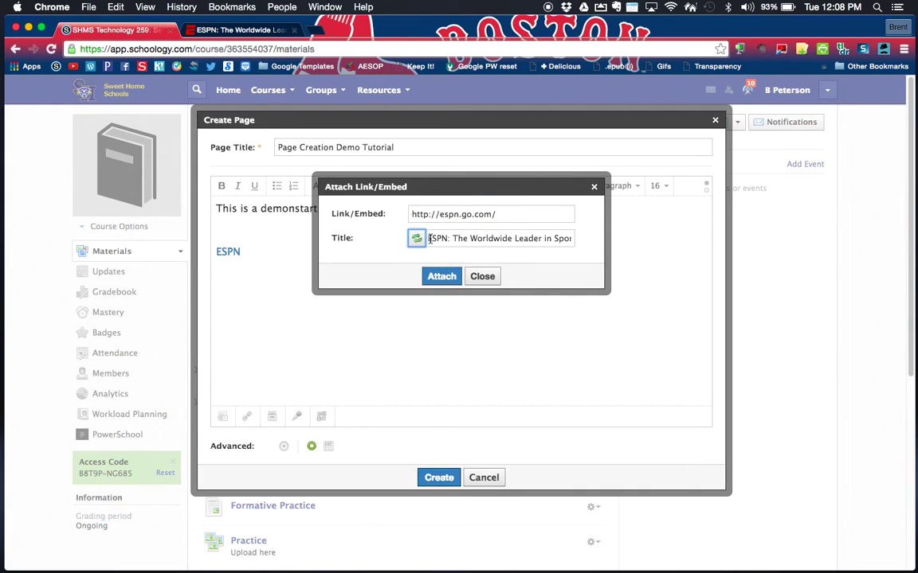
click(441, 276)
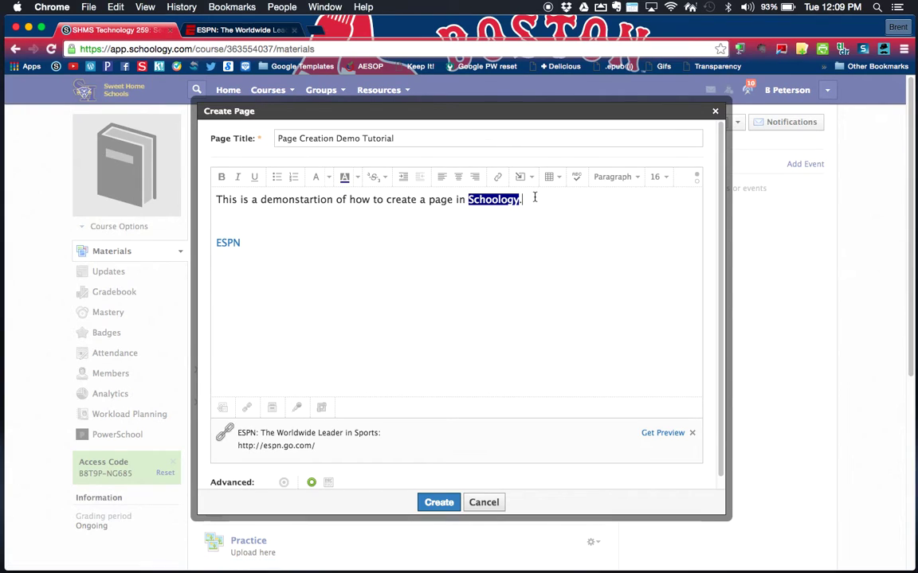
Centre the demonstration sentence in the page body
click(456, 180)
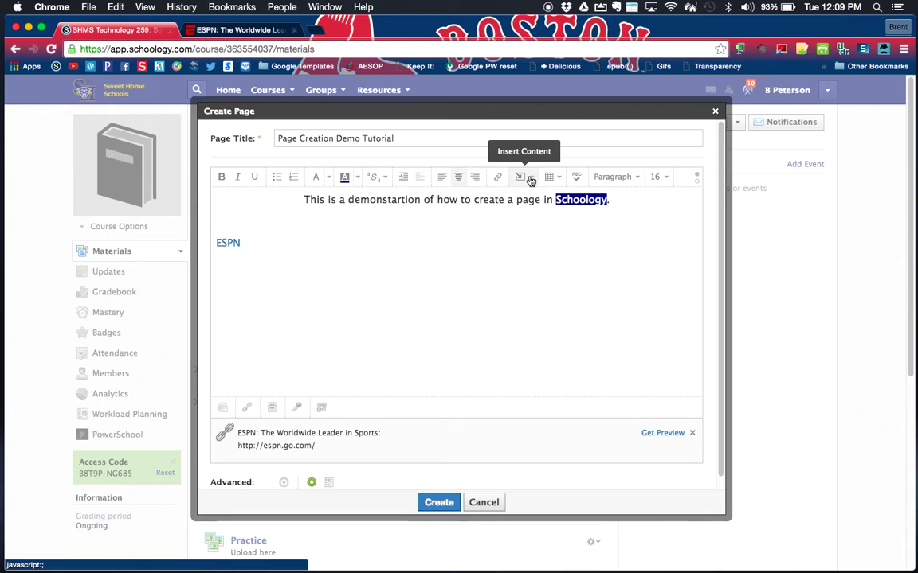
Start inserting image/media content from the web and set its type to Media
click(530, 179)
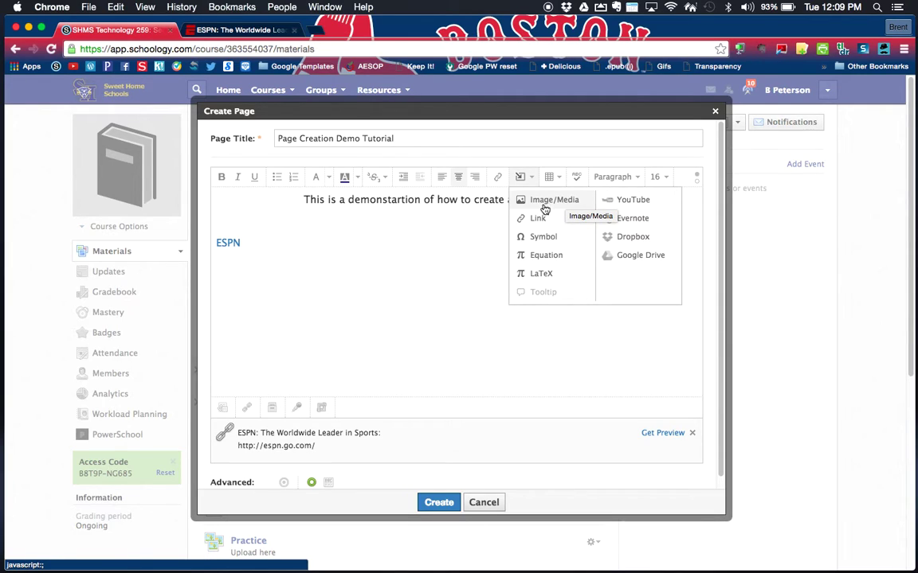
click(546, 204)
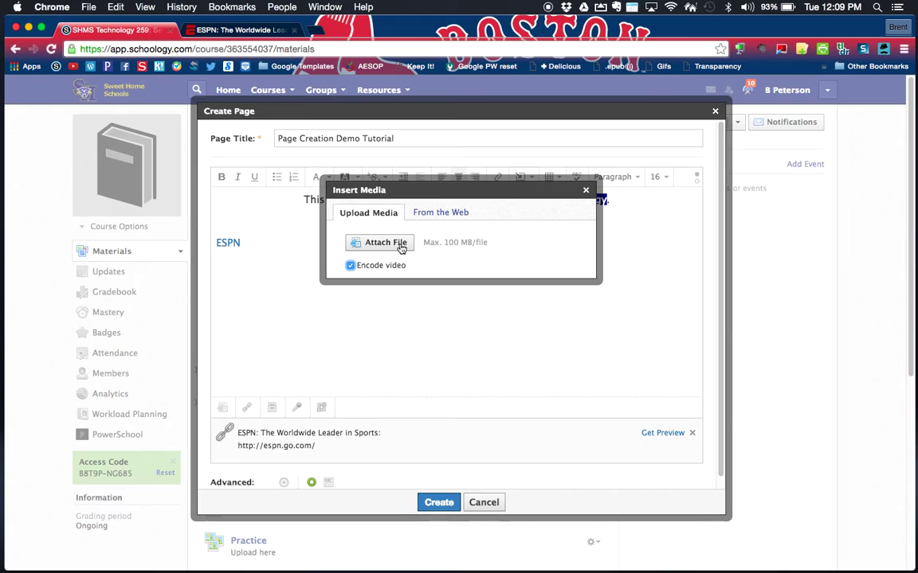
click(451, 213)
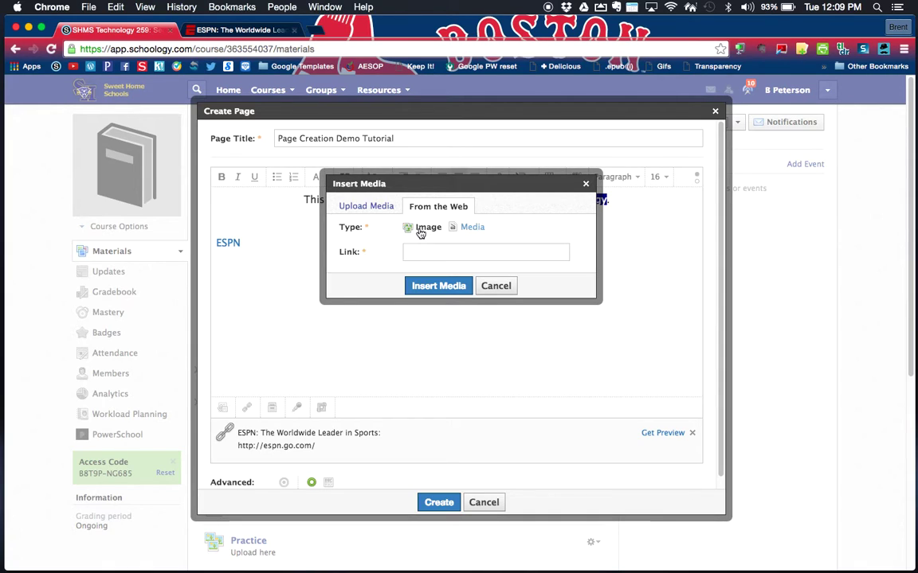
click(417, 255)
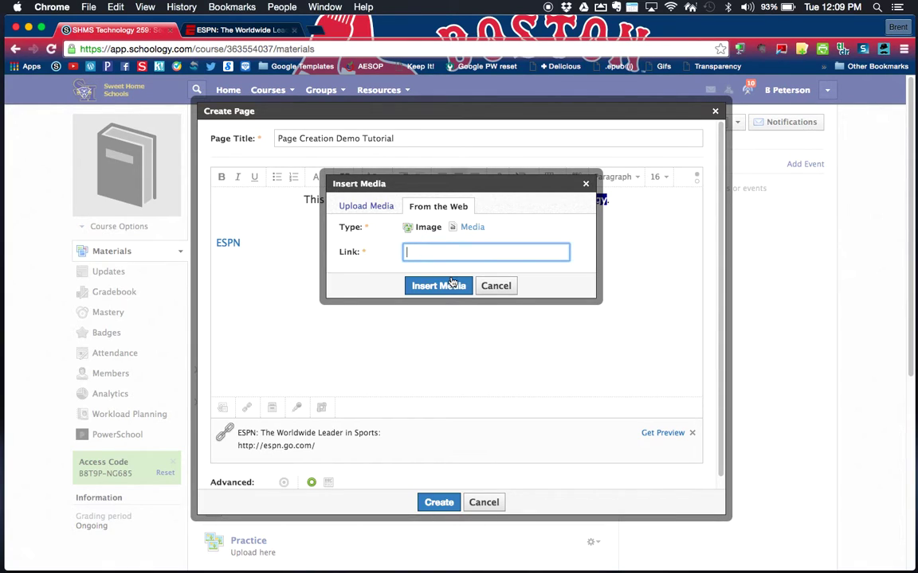
click(476, 228)
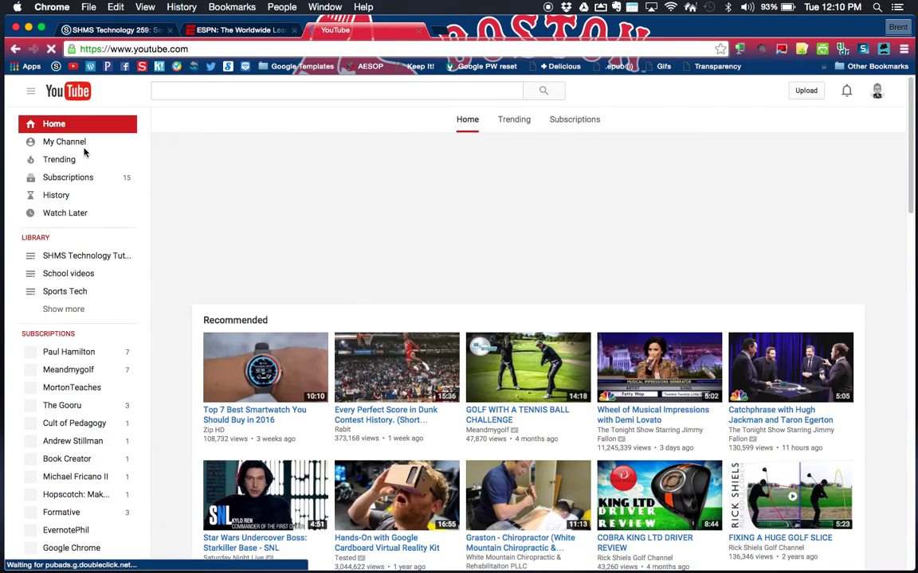
Open the "Cleaning out your iPad" video from the uploads of the signed-in YouTube channel and pause its playback
click(83, 145)
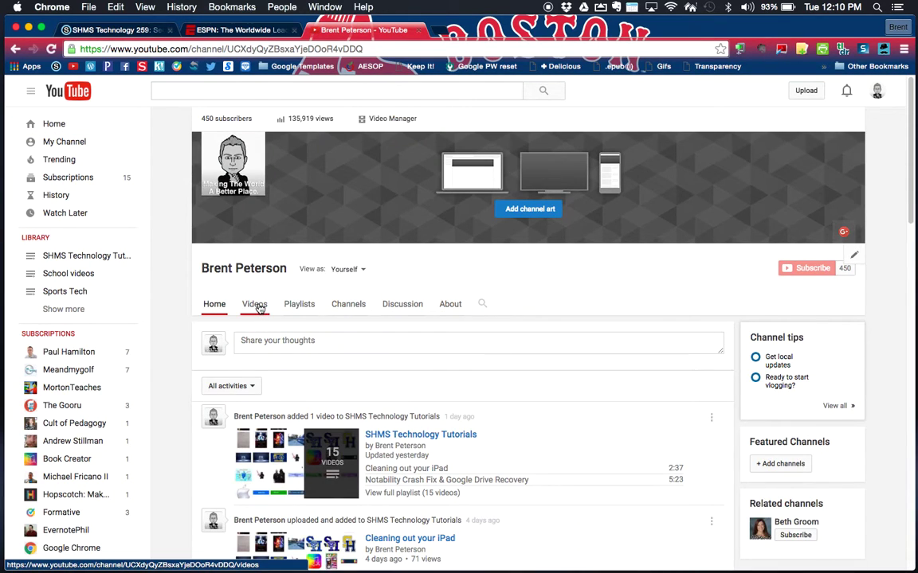
click(257, 308)
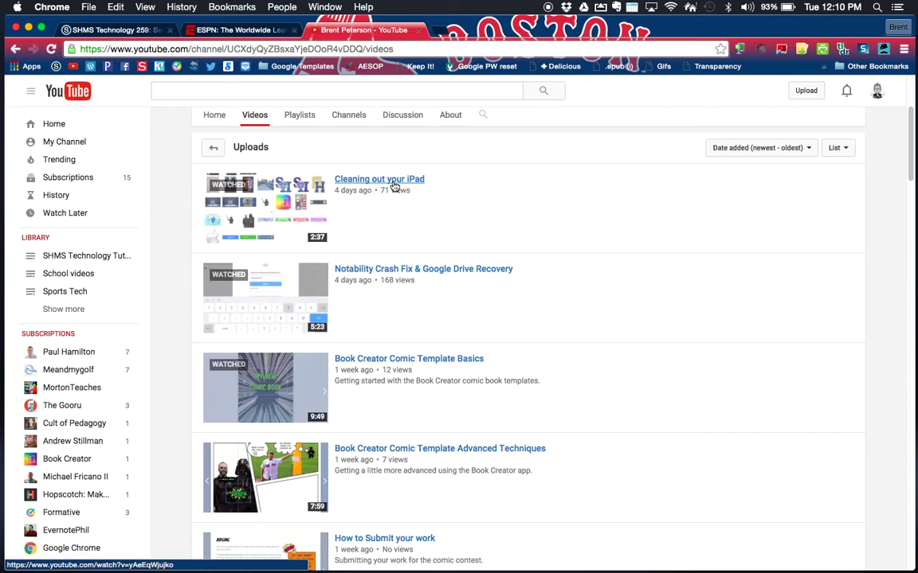
click(393, 182)
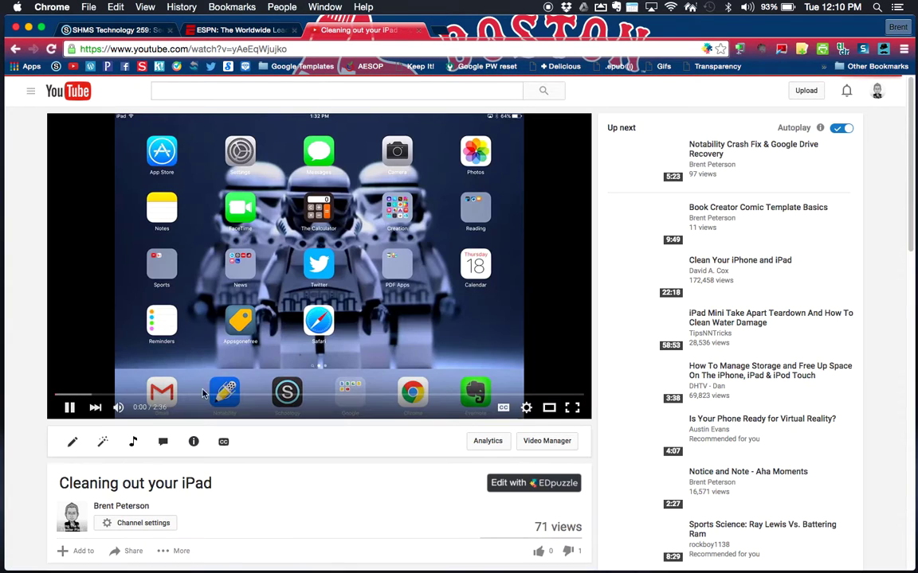
click(69, 408)
Copy the iframe embed code from the share options of the "Cleaning out your iPad" video
scroll(80, 383, down, 5)
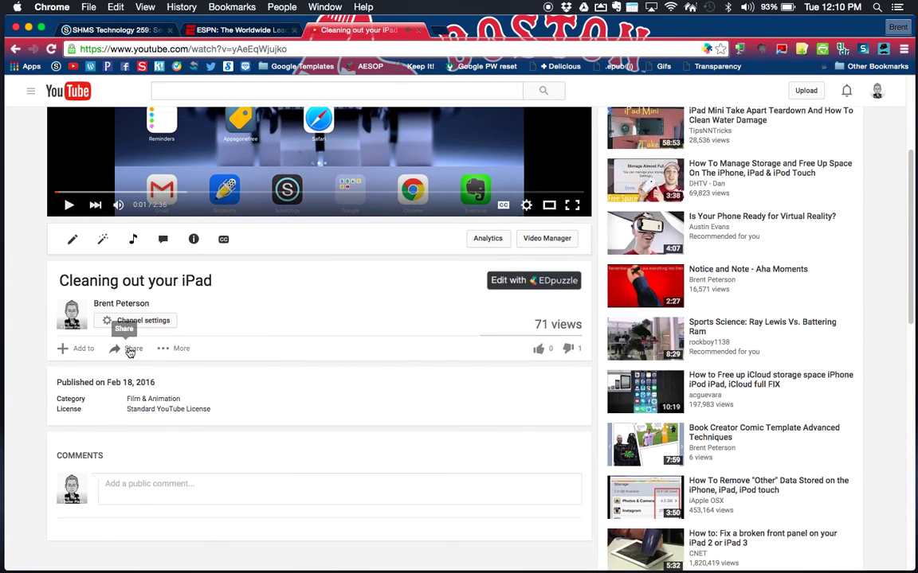
click(130, 551)
click(121, 382)
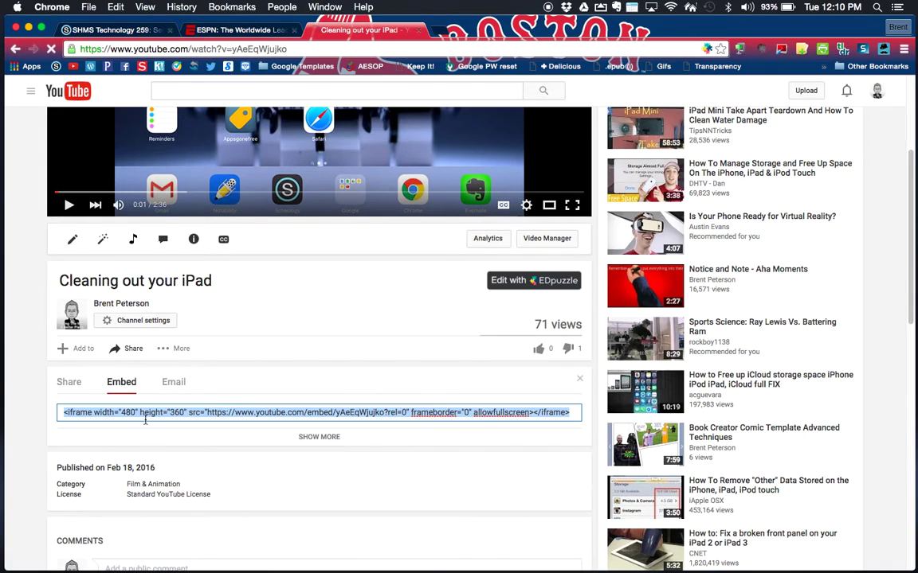
key(super+c)
Return to the Schoology page editor and insert web media of type Media using the copied YouTube embed code
click(127, 33)
click(532, 177)
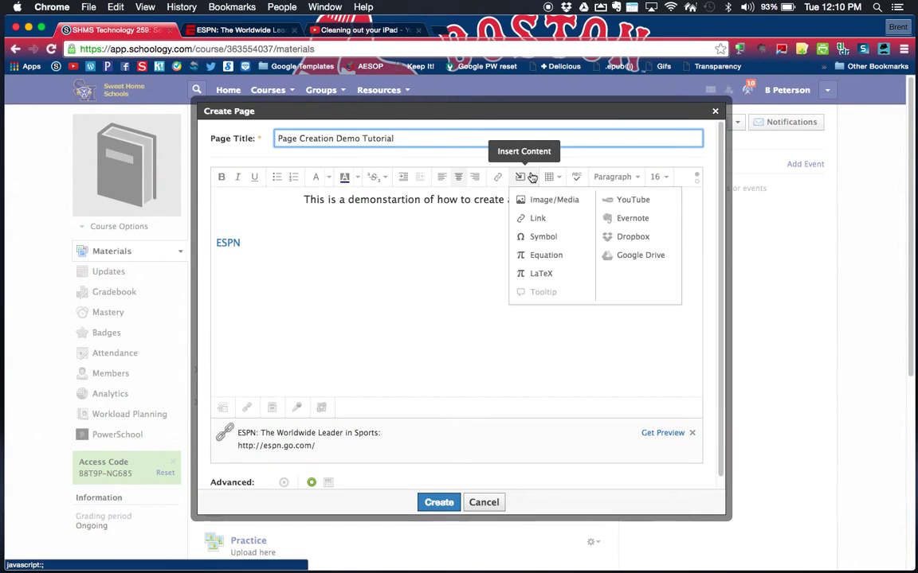
click(541, 199)
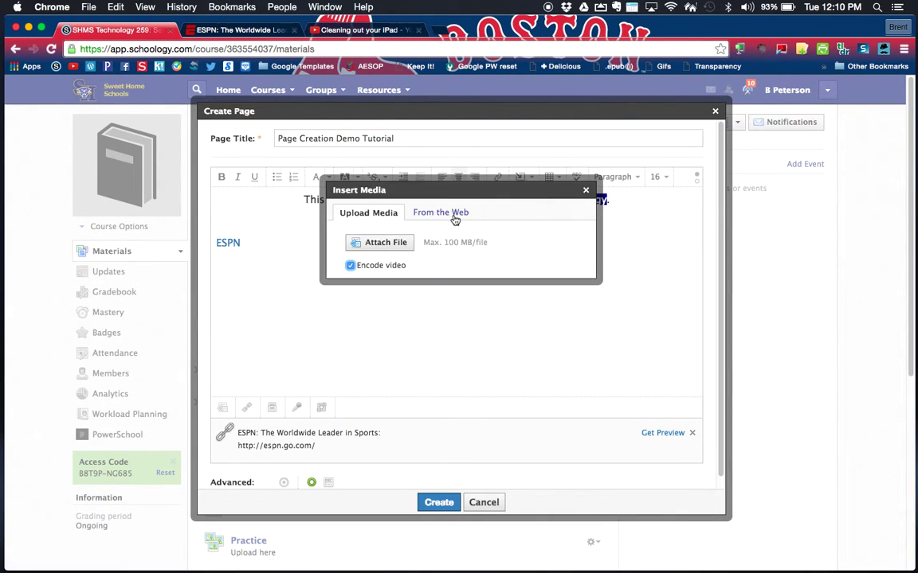
click(454, 218)
click(457, 227)
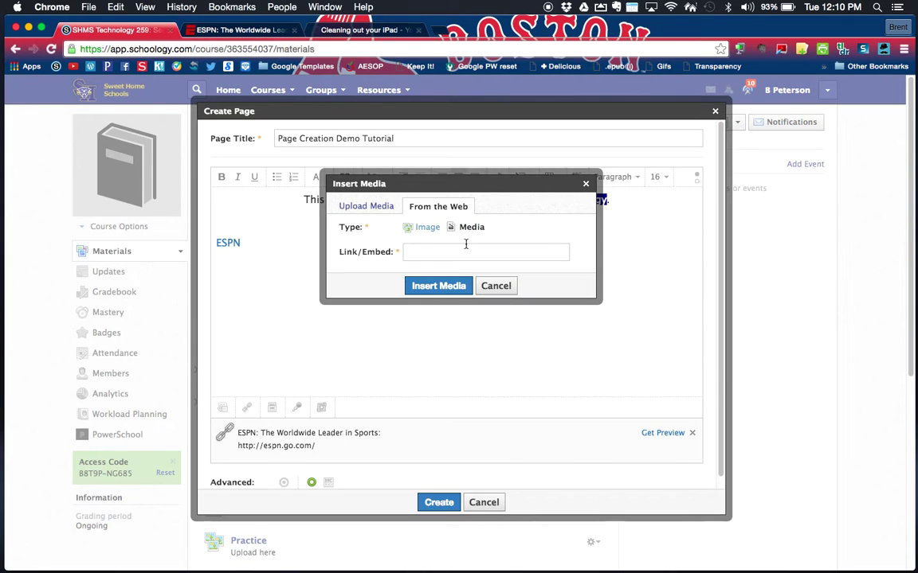
click(432, 253)
key(super+v)
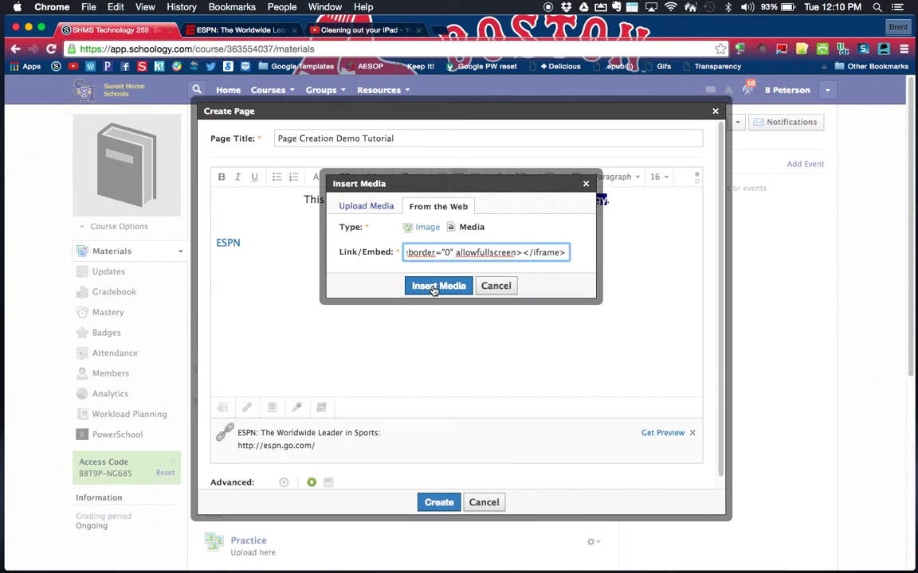
click(434, 288)
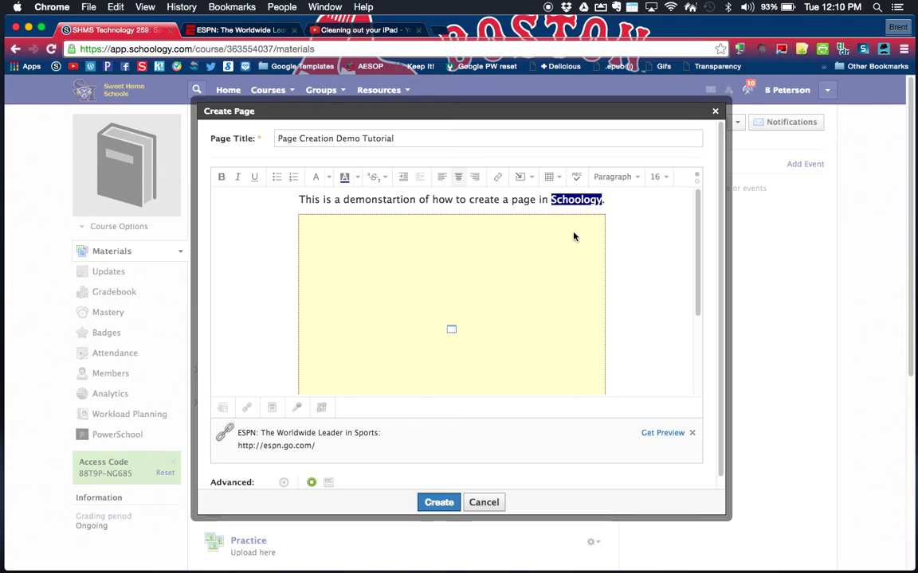
Enlarge the embedded video placeholder in the page body by its lower corner
scroll(617, 245, down, 3)
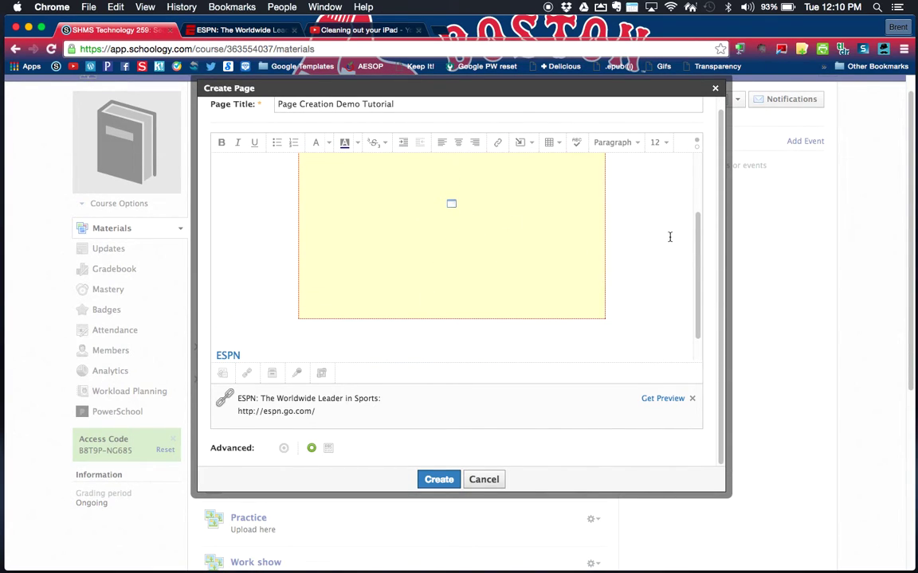
click(540, 233)
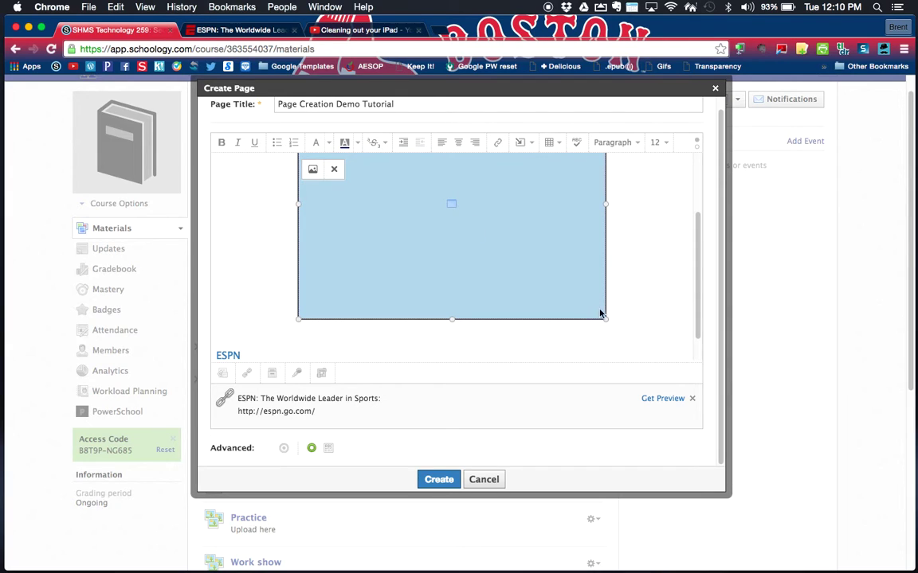
drag(606, 317, 677, 351)
scroll(662, 275, down, 3)
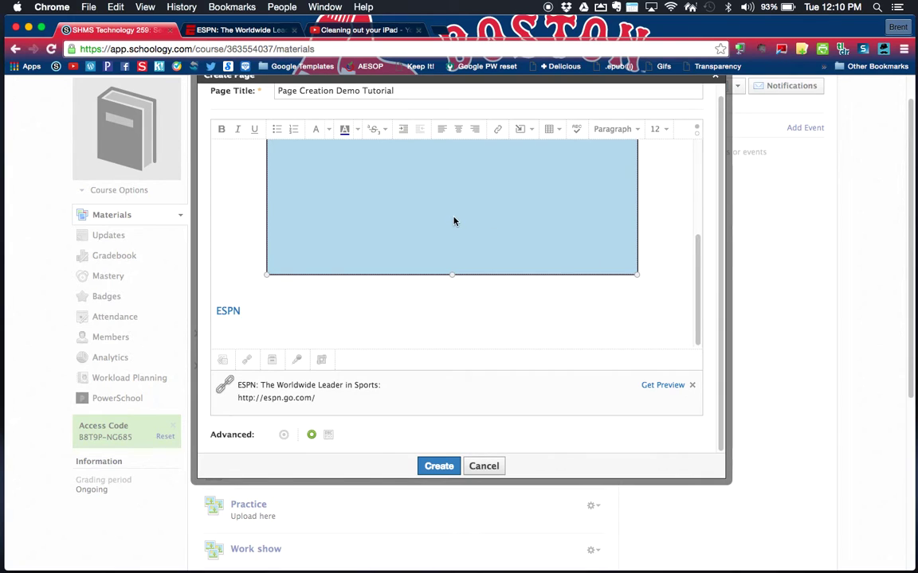
Move the embedded video below the ESPN link and align it left
drag(406, 226, 263, 326)
scroll(590, 284, up, 5)
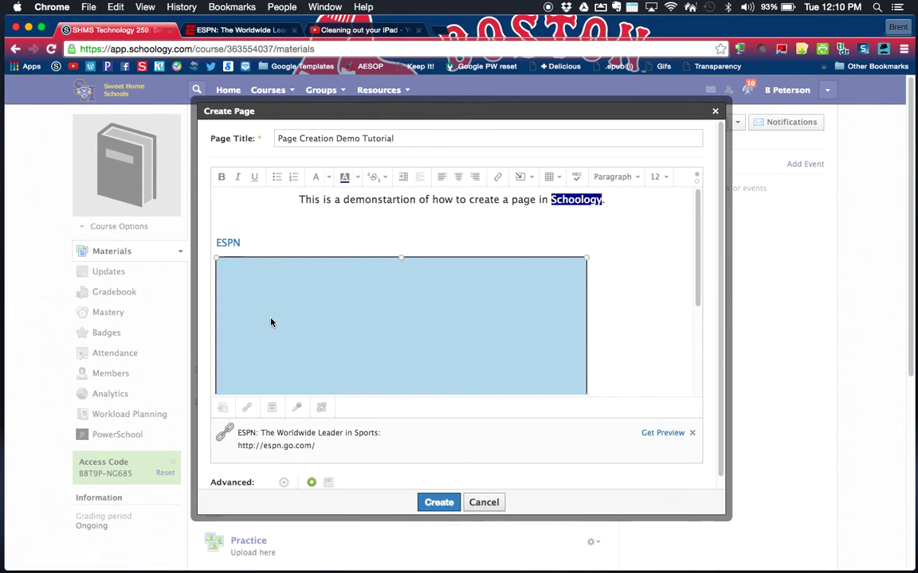
click(267, 222)
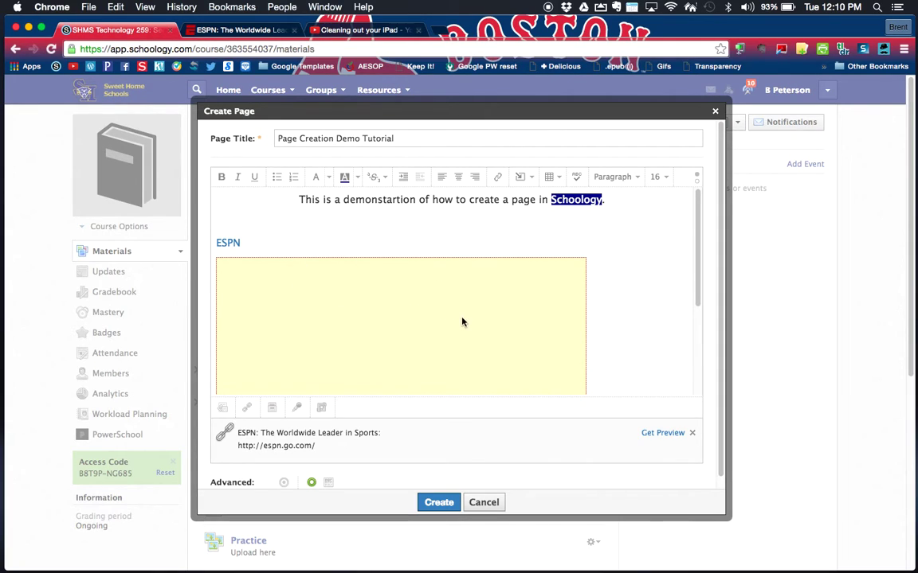
click(670, 323)
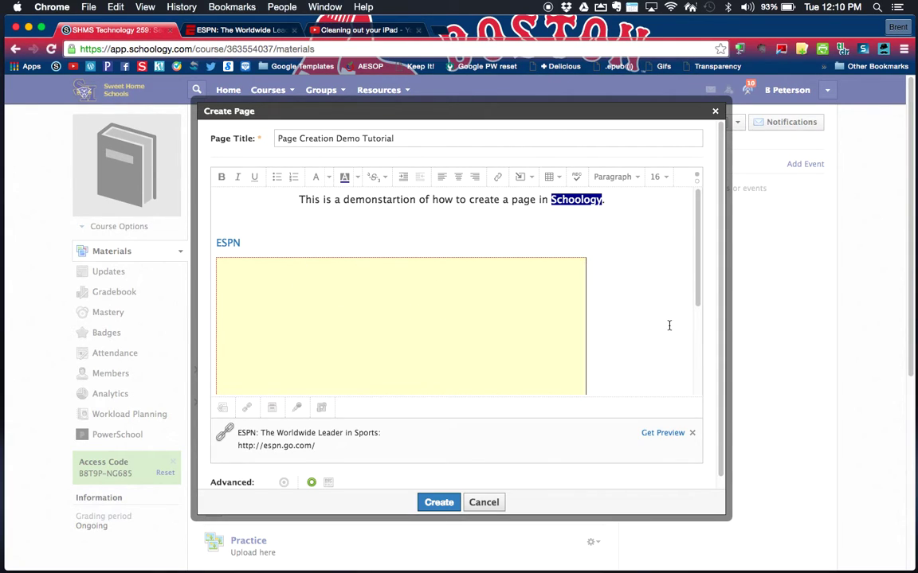
click(442, 179)
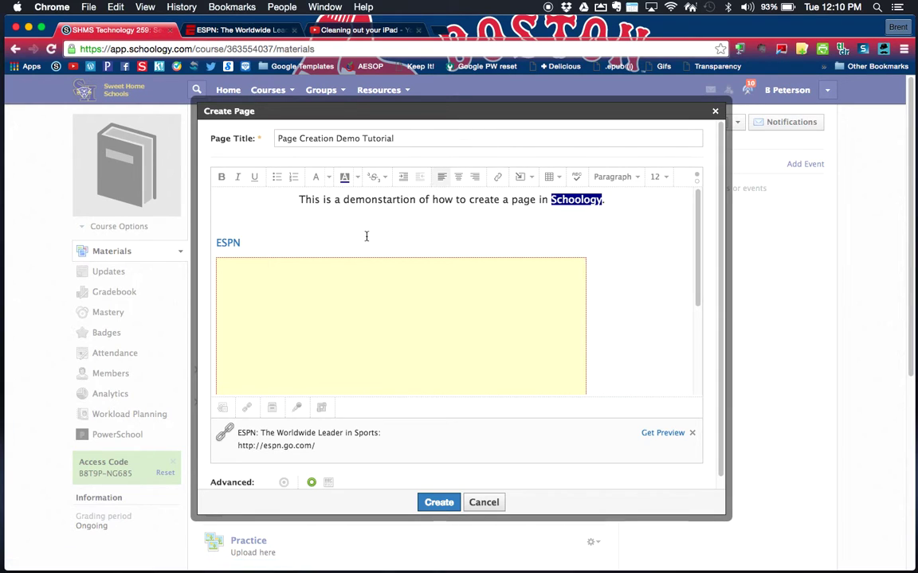
Start inserting YouTube content on the blank line above the ESPN link and search for "cleaning out your ipad"
click(258, 223)
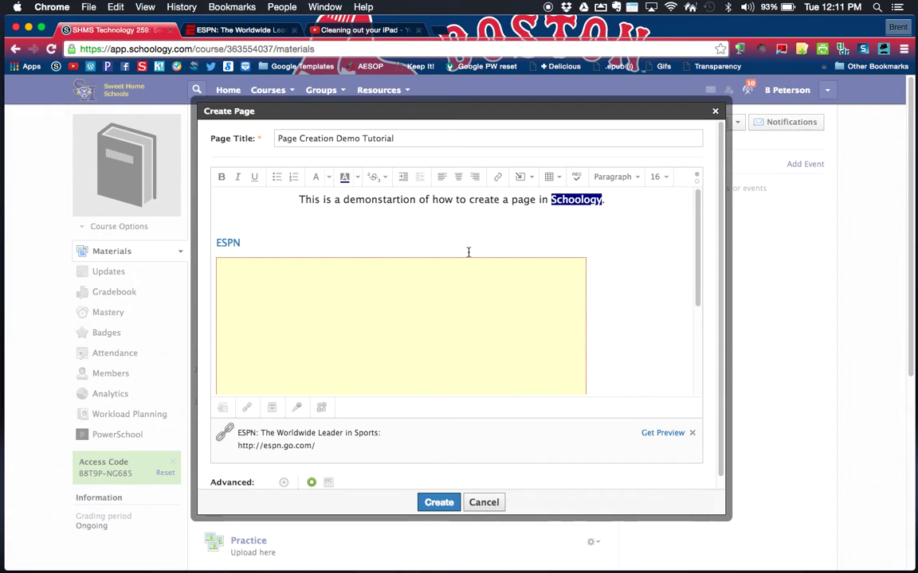
click(530, 183)
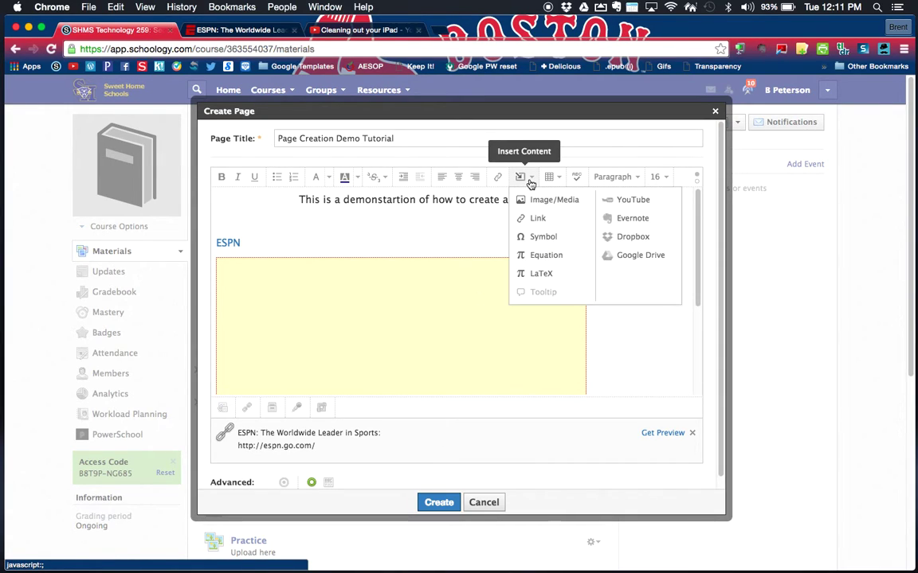
click(629, 200)
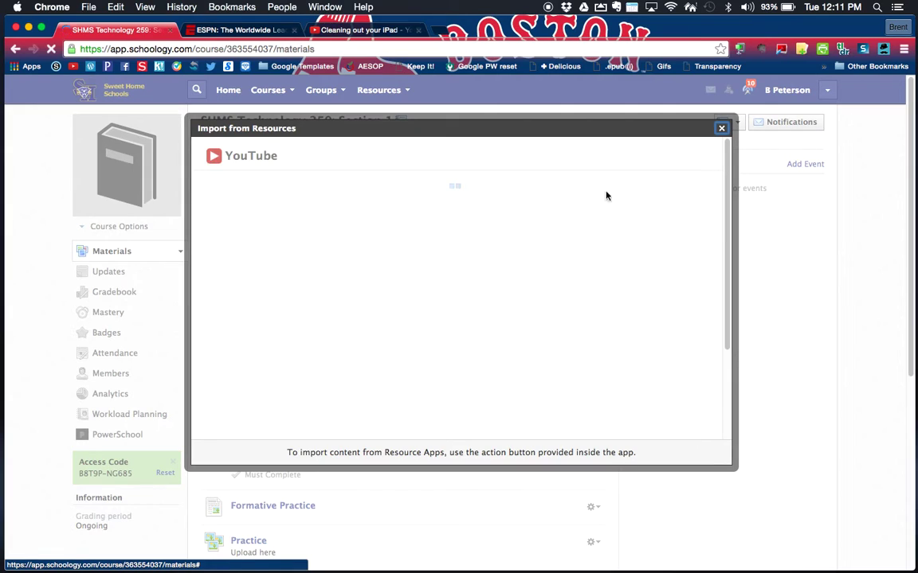
click(289, 186)
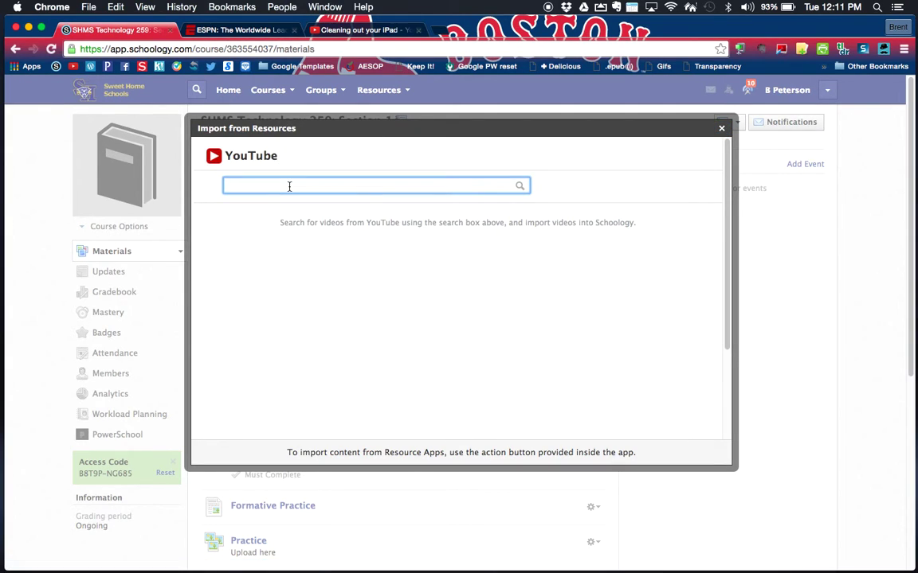
text(cleaning out your ipad)
key(Return)
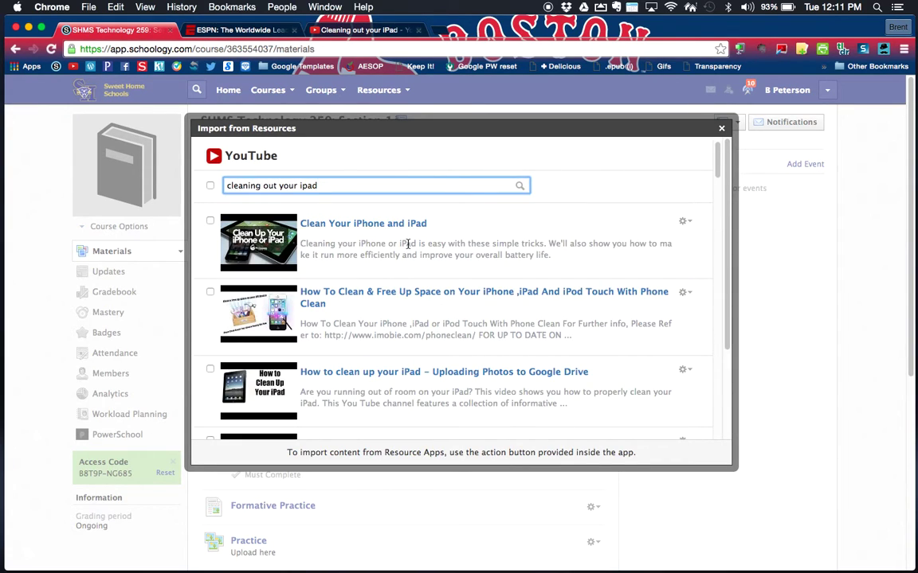
Import the "Cleaning out your iPad" search result into the page body and check its placement
scroll(407, 244, down, 6)
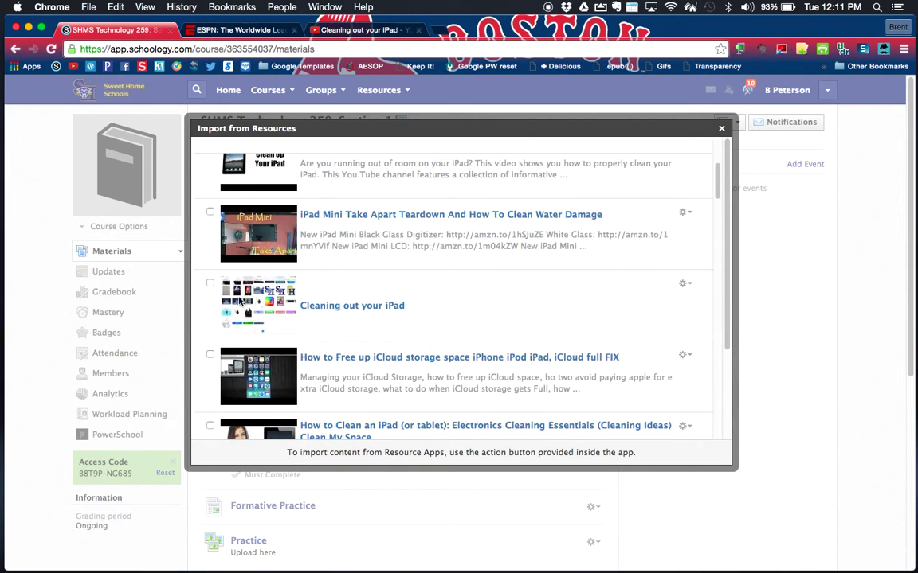
click(210, 283)
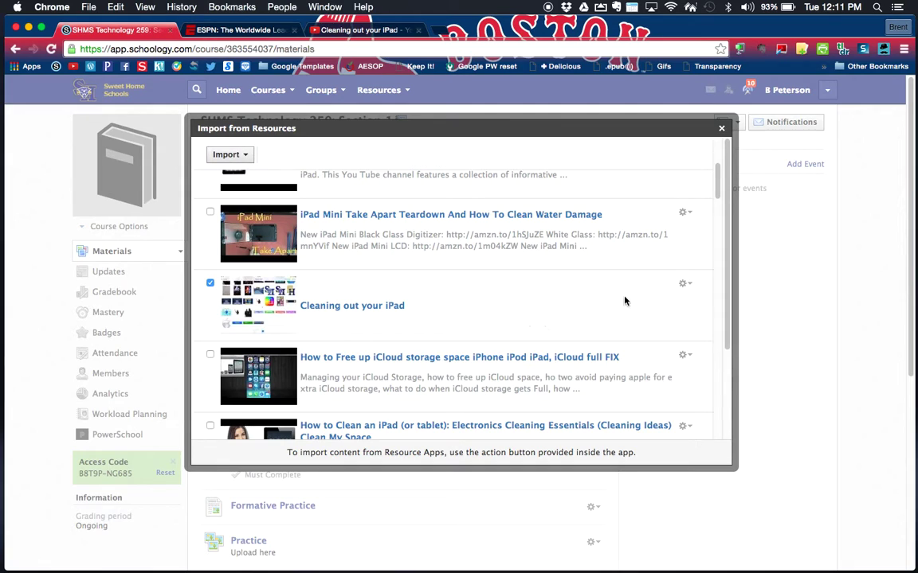
click(685, 284)
click(669, 304)
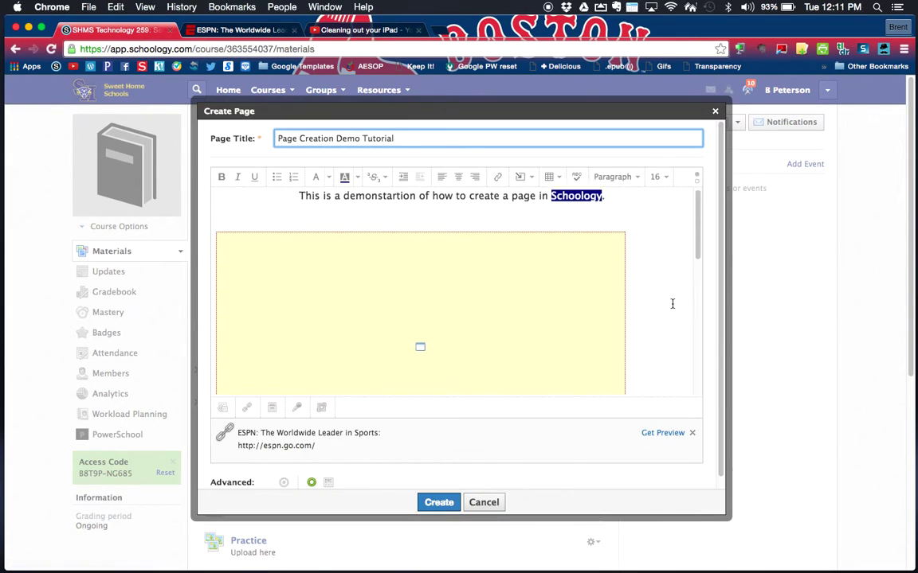
scroll(671, 306, down, 5)
scroll(672, 303, up, 3)
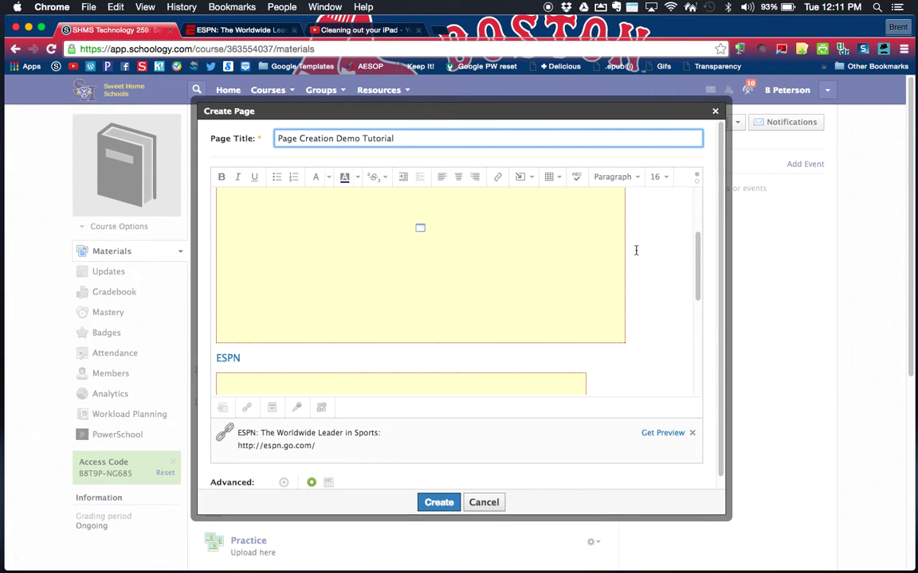
Create the page and open "Page Creation Demo Tutorial" from the course materials
click(436, 502)
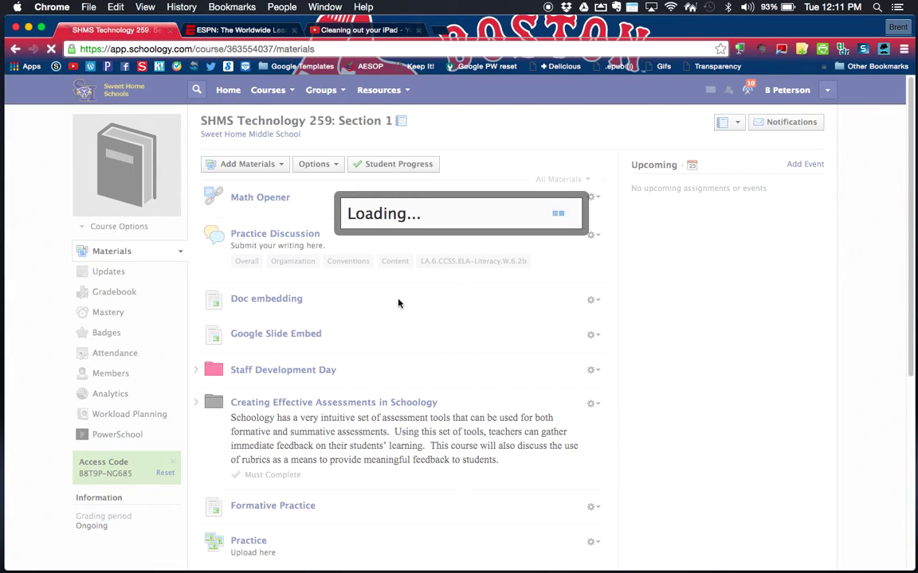
scroll(399, 303, down, 5)
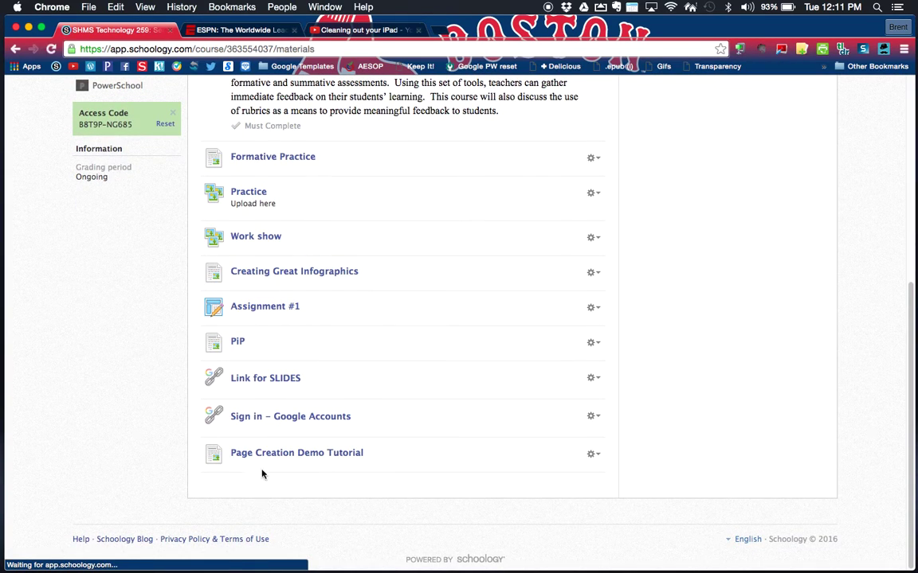
click(279, 455)
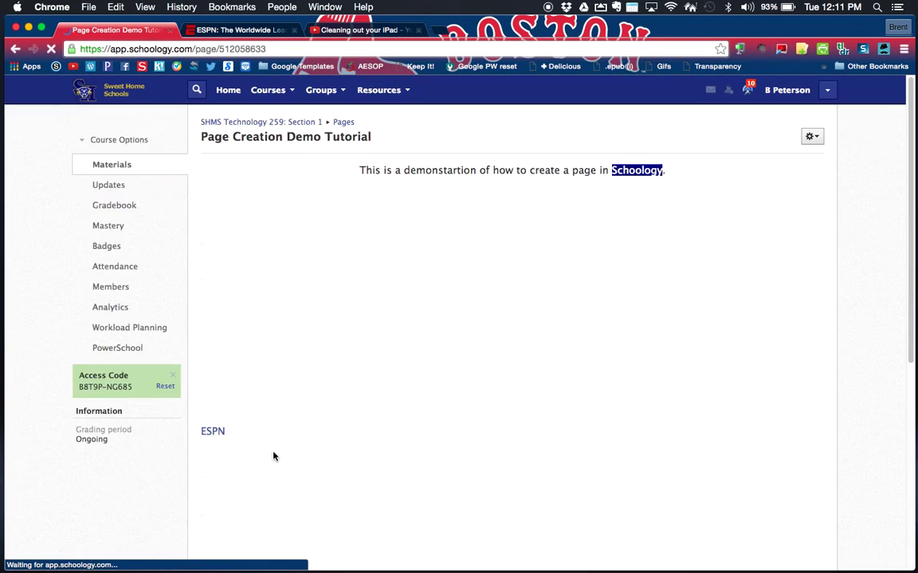
Review the published page from top to bottom, checking both embedded videos, the ESPN link and the attached link
scroll(565, 371, down, 1)
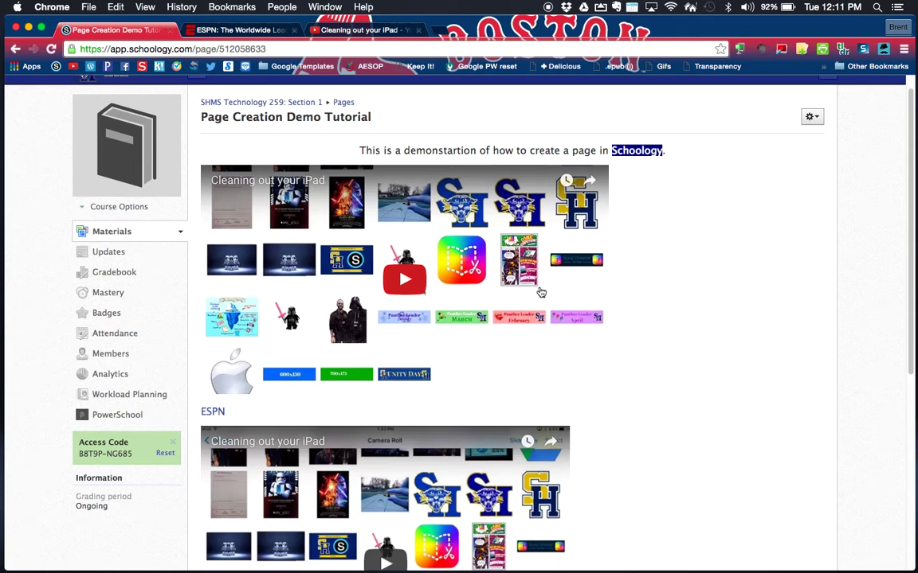
scroll(417, 476, down, 2)
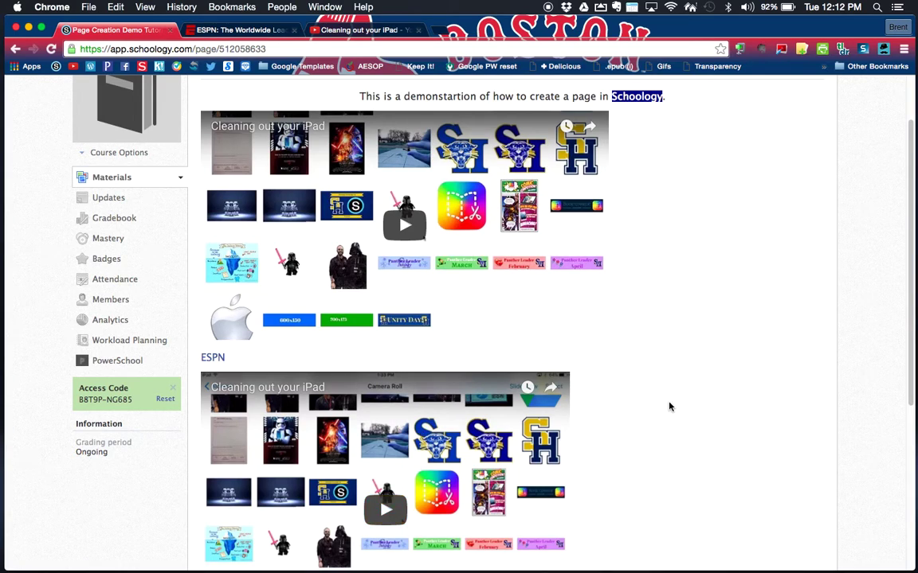
scroll(669, 407, down, 4)
scroll(669, 407, up, 3)
scroll(669, 408, down, 6)
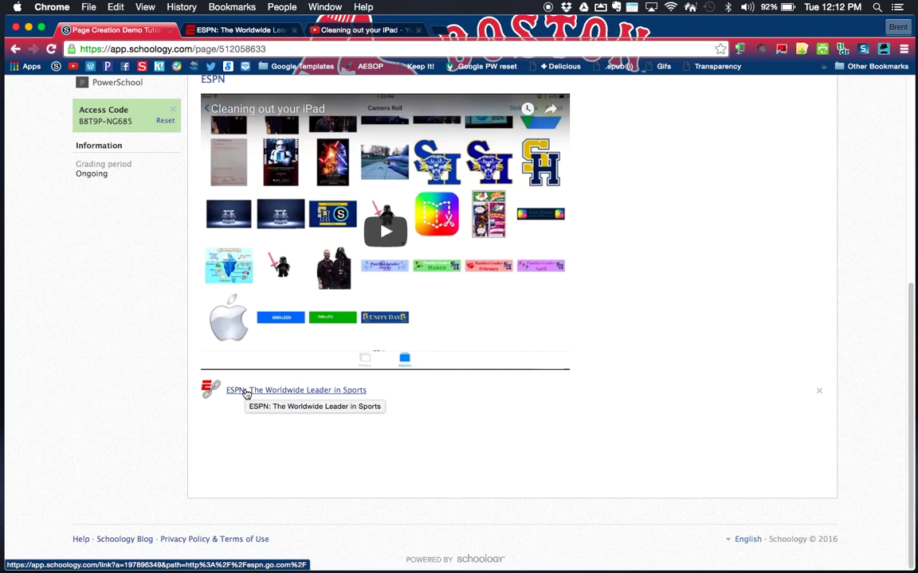
scroll(246, 393, up, 10)
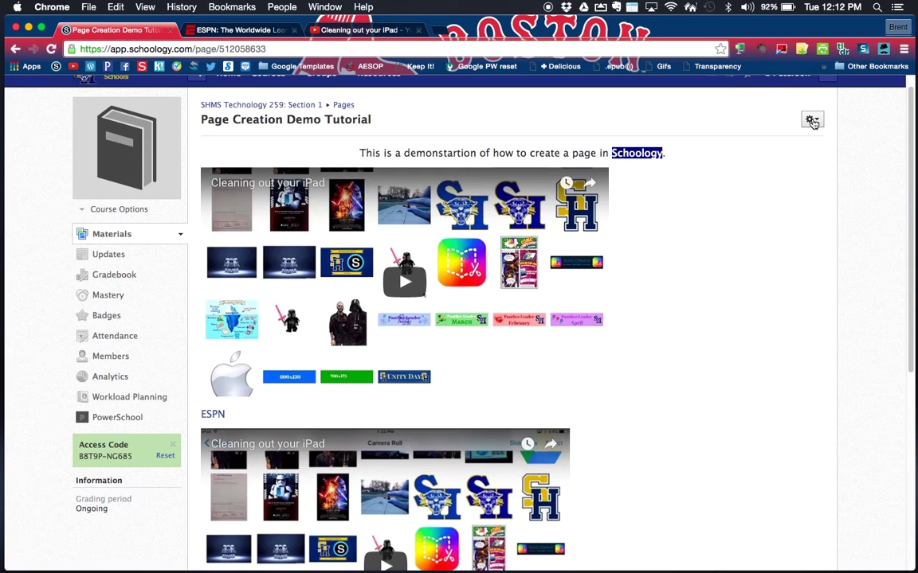
Open the page for editing, delete the second embedded video below the ESPN link, and check the remaining content
click(812, 121)
click(801, 141)
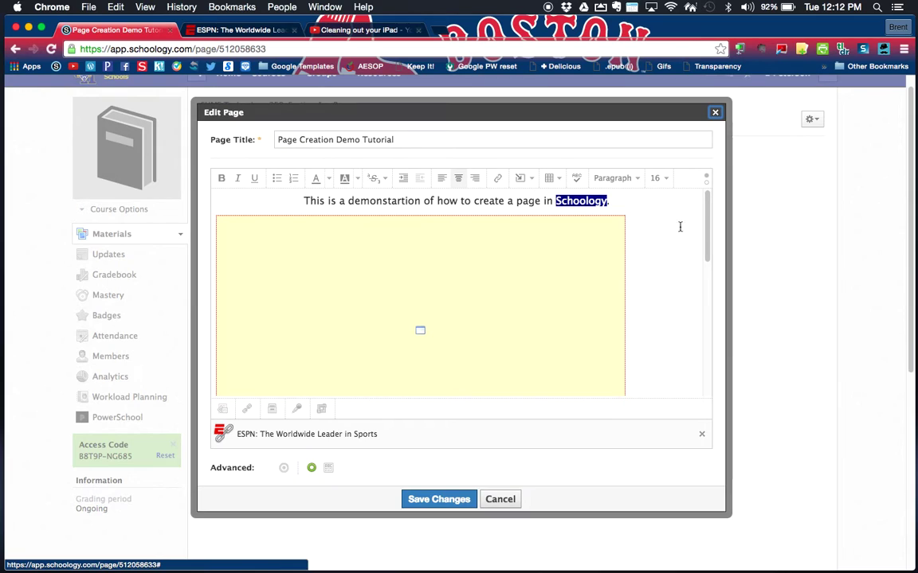
scroll(660, 252, down, 10)
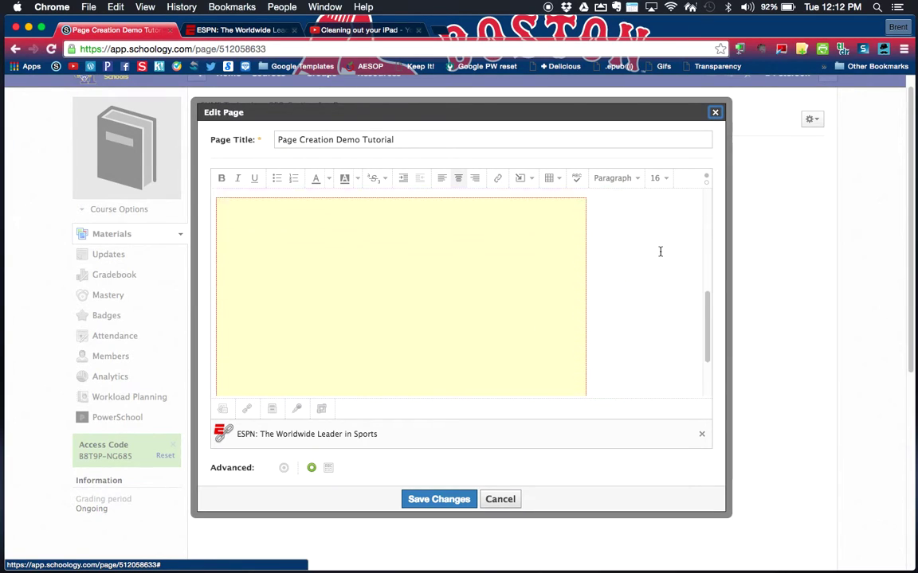
scroll(659, 252, down, 3)
click(546, 297)
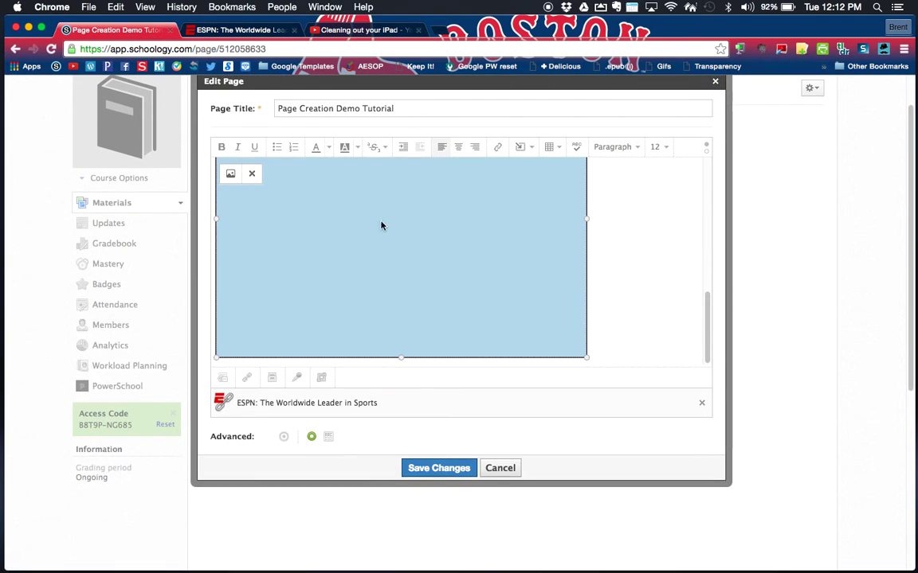
click(252, 174)
scroll(510, 252, up, 5)
scroll(511, 253, down, 1)
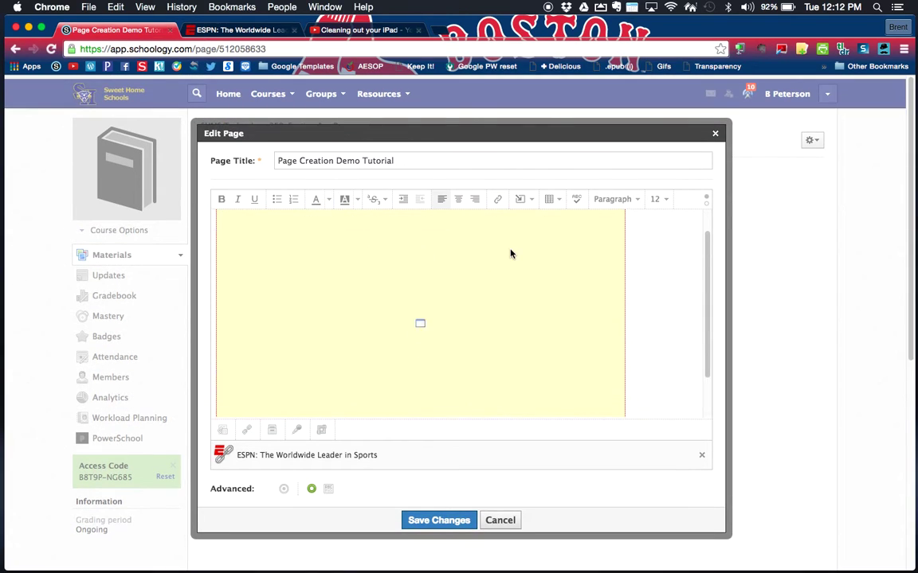
scroll(511, 253, down, 3)
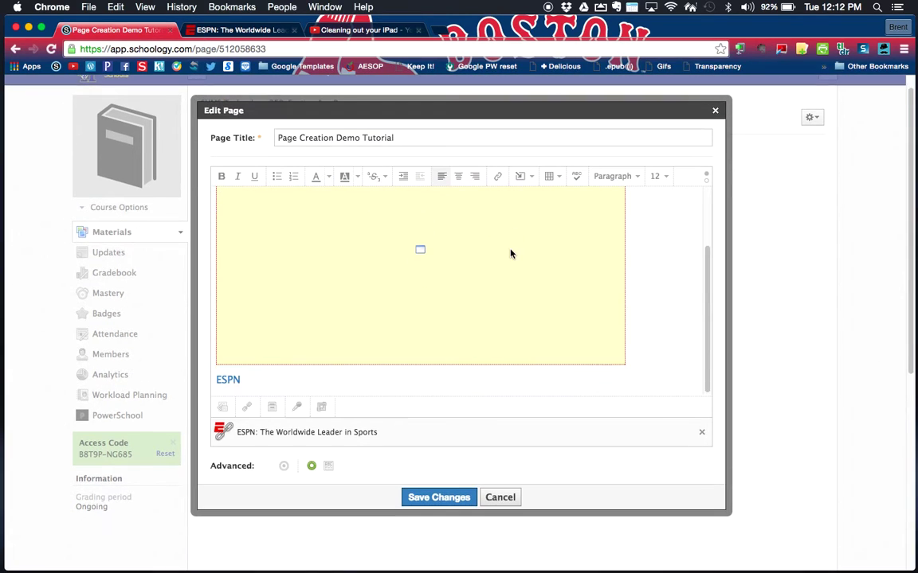
Look through the special characters available as insertable symbols and close the list without inserting one
click(528, 176)
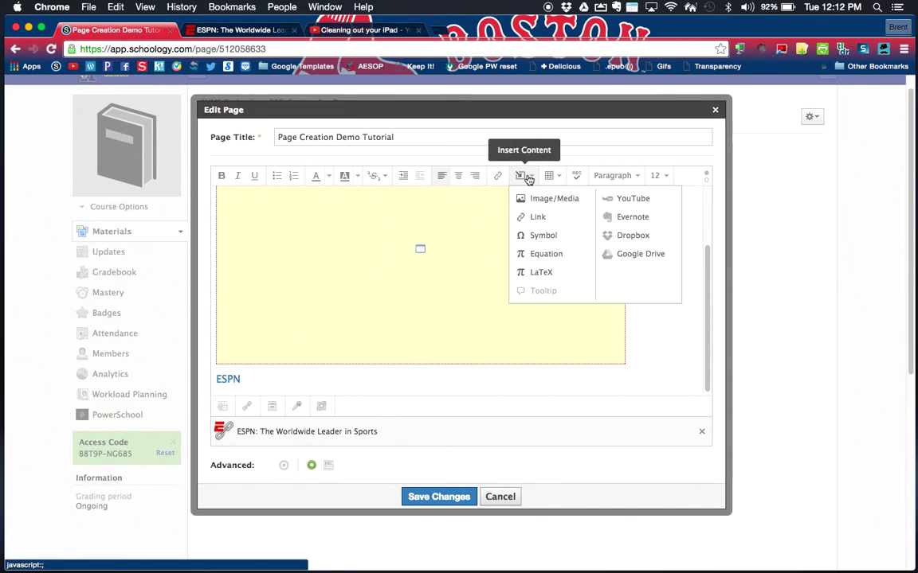
click(550, 236)
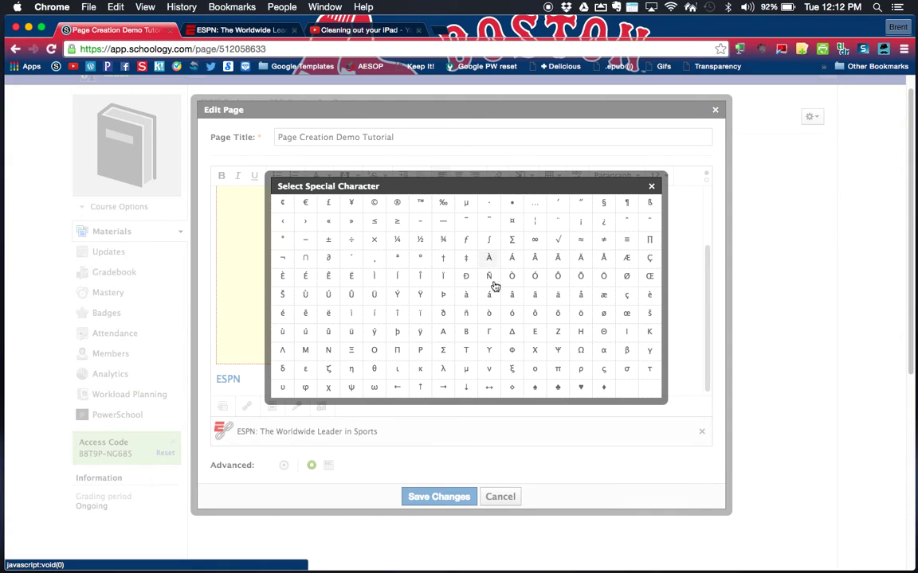
scroll(494, 285, down, 1)
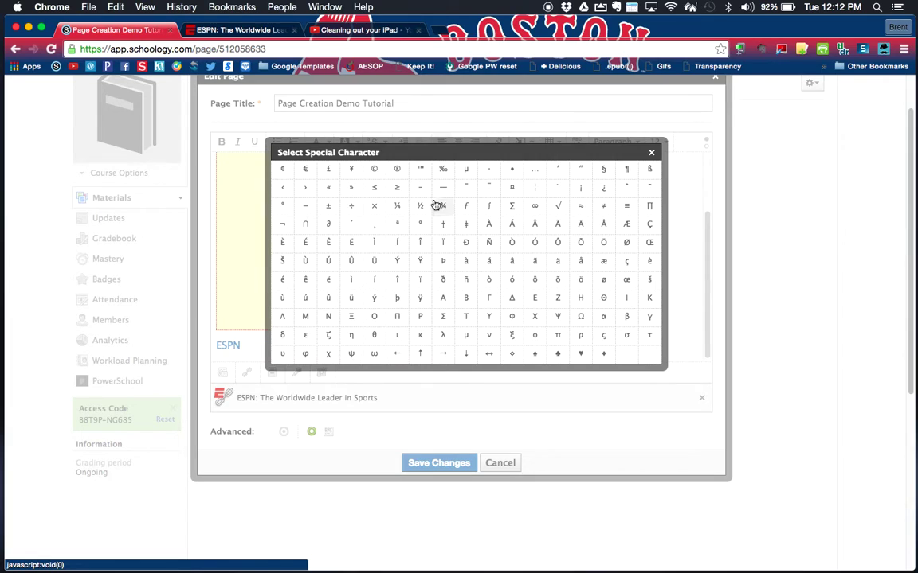
click(651, 153)
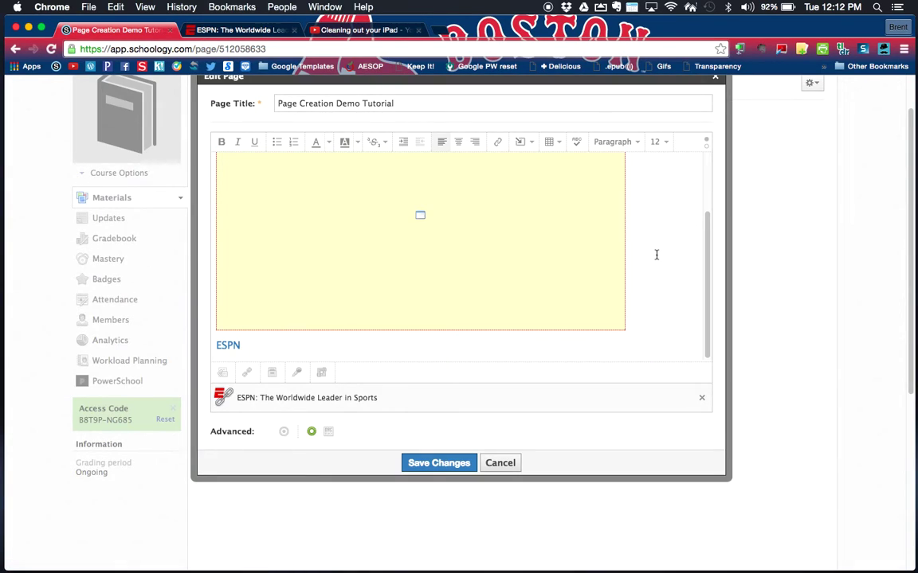
scroll(656, 255, down, 1)
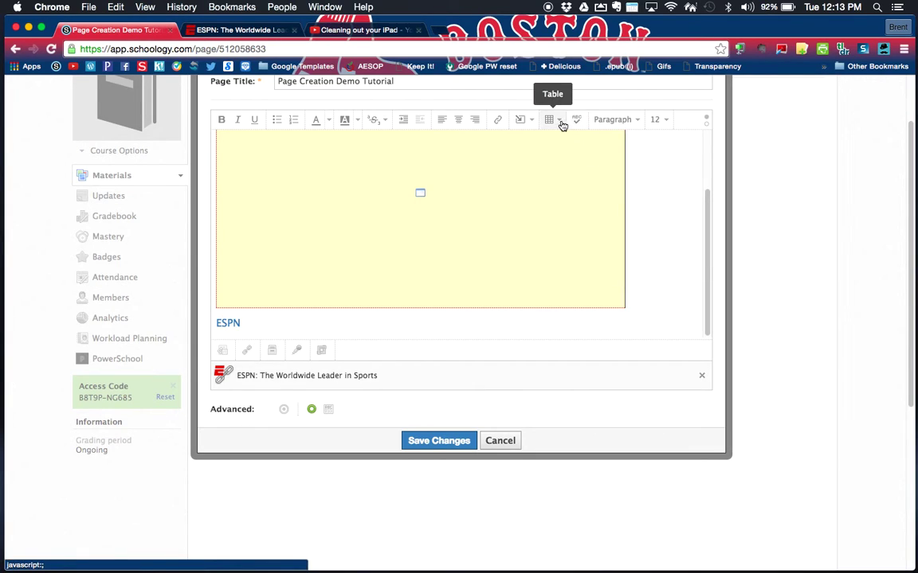
Embed the "Schoology" presentation from Google Drive in the page body using the Import Embed option
click(522, 121)
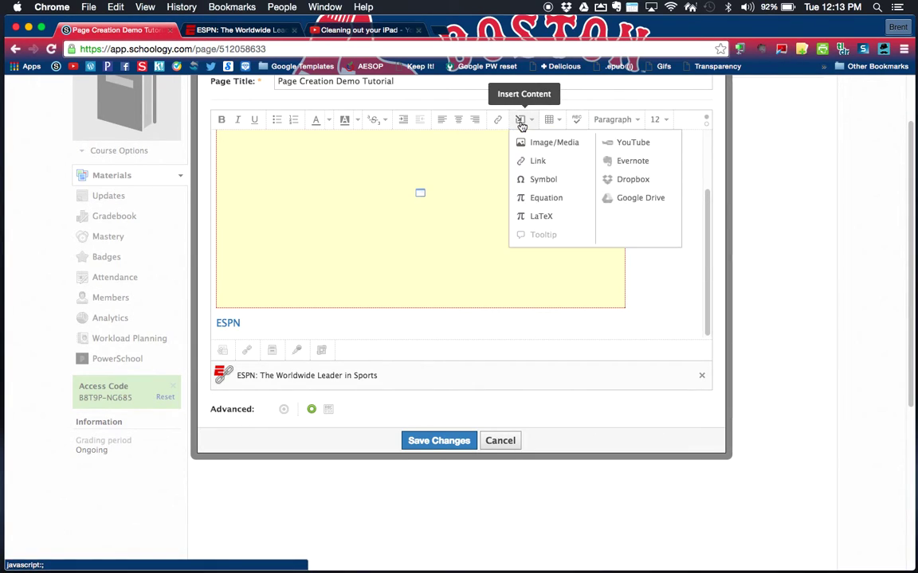
click(631, 204)
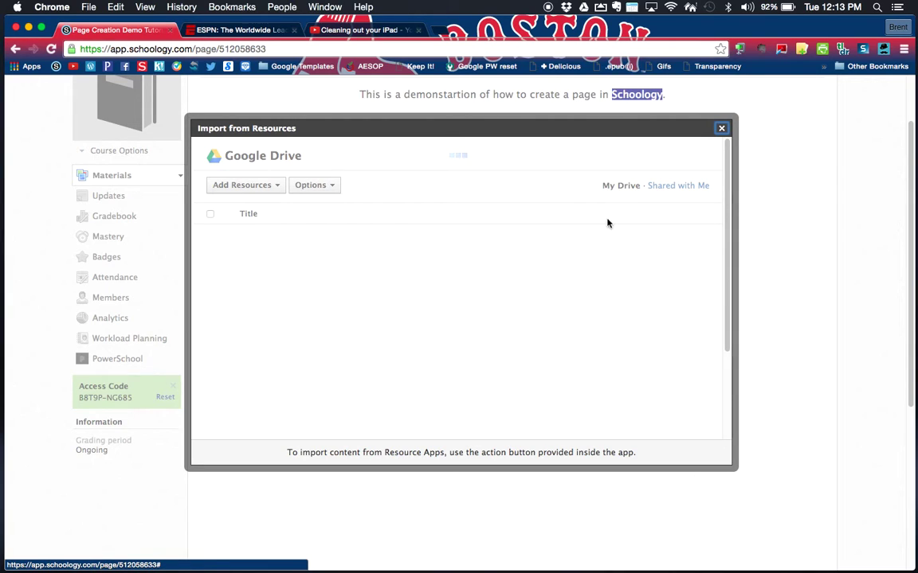
scroll(424, 319, down, 1)
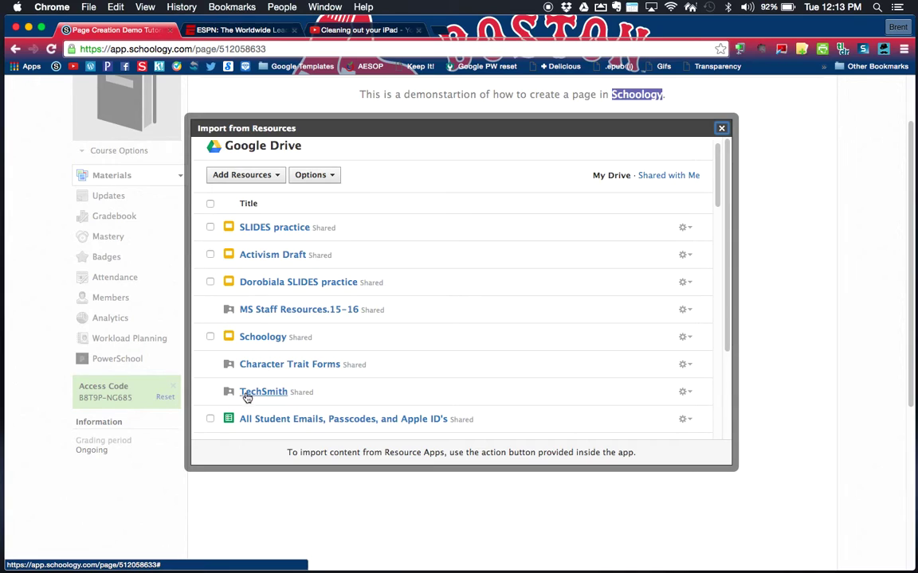
click(210, 339)
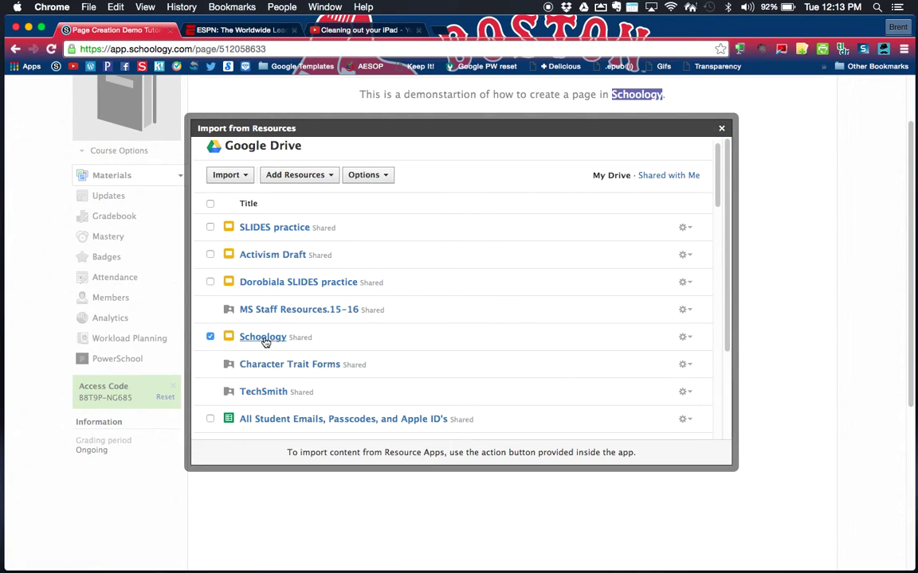
click(227, 175)
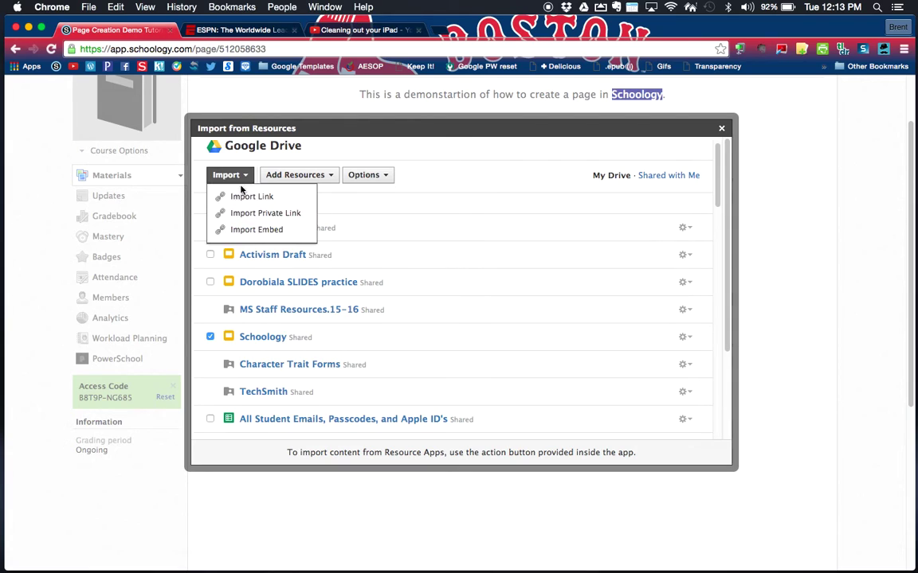
click(250, 233)
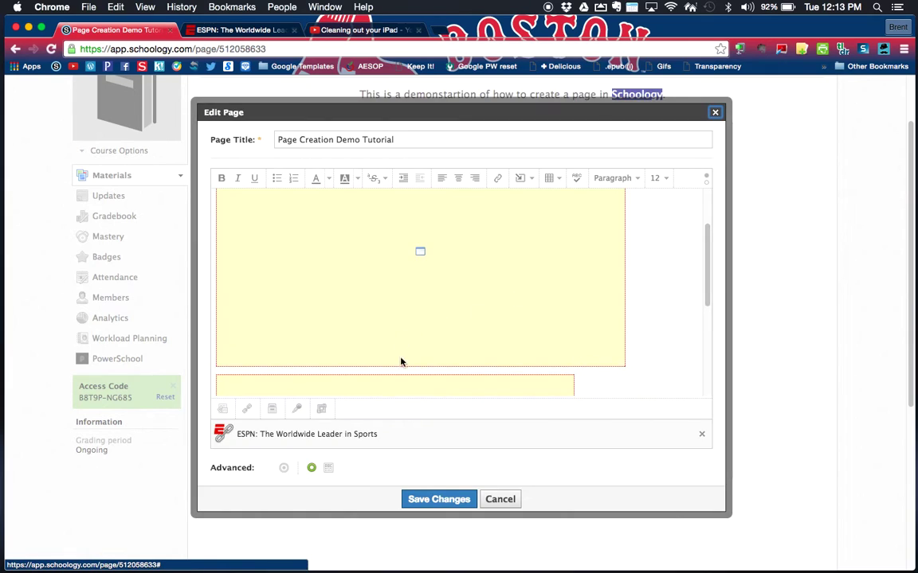
Enlarge the embedded presentation proportionally to nearly the width of the video above it and save the page changes
scroll(478, 361, down, 3)
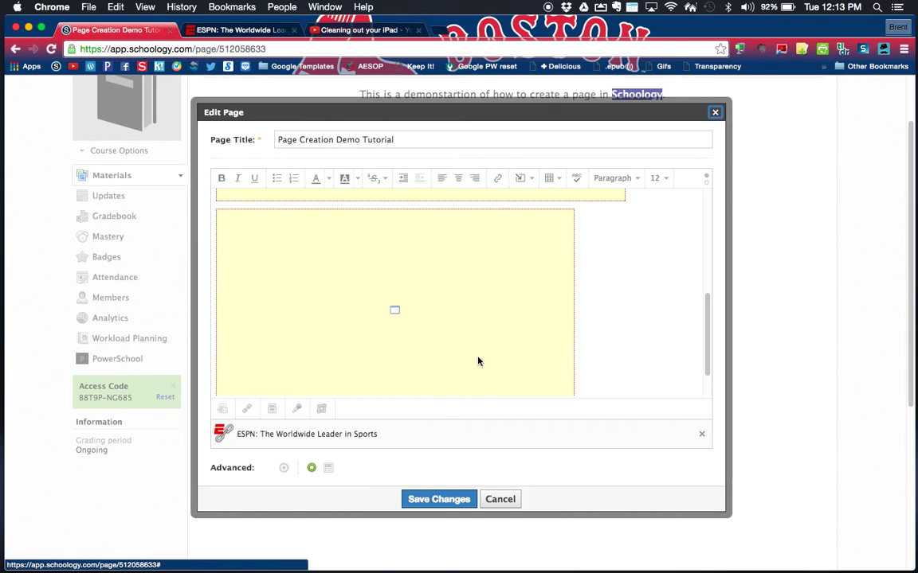
click(516, 299)
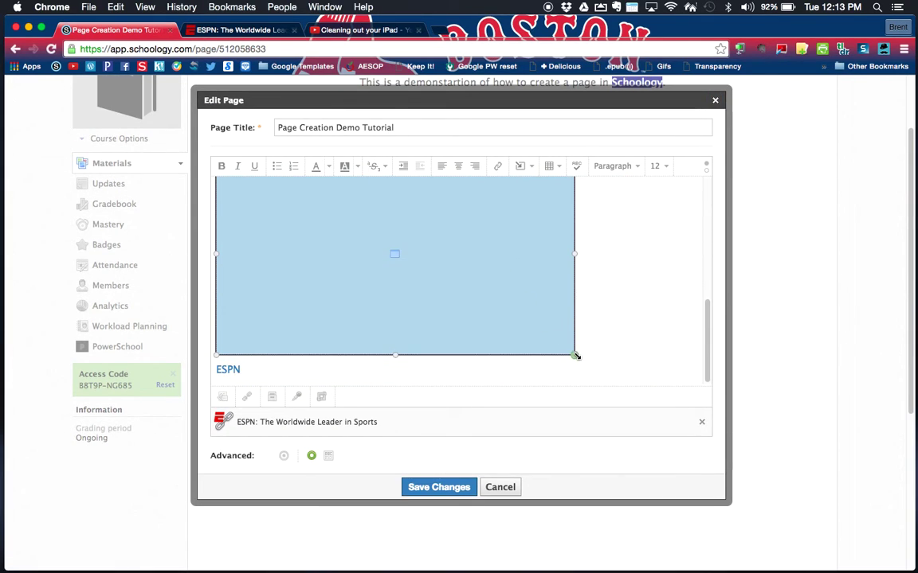
drag(575, 355, 645, 370)
scroll(667, 301, up, 2)
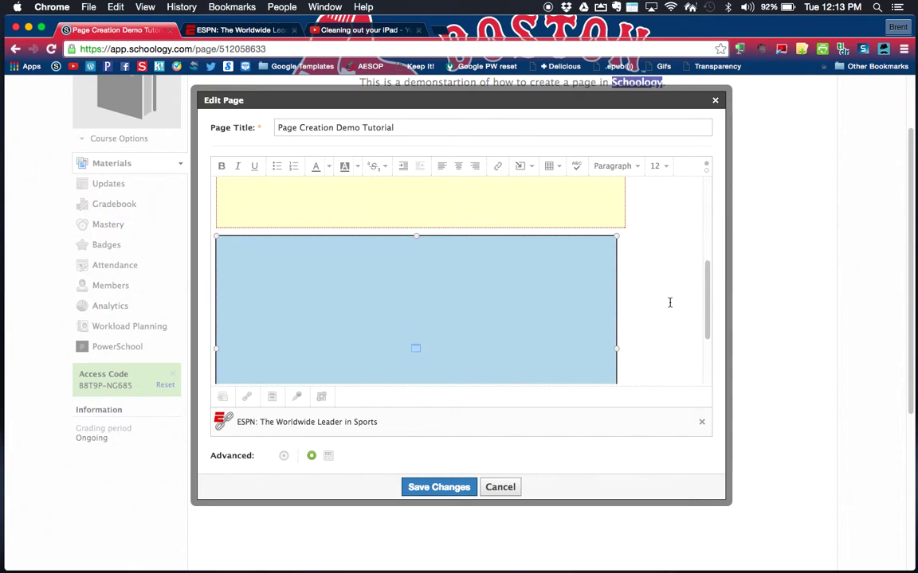
click(430, 487)
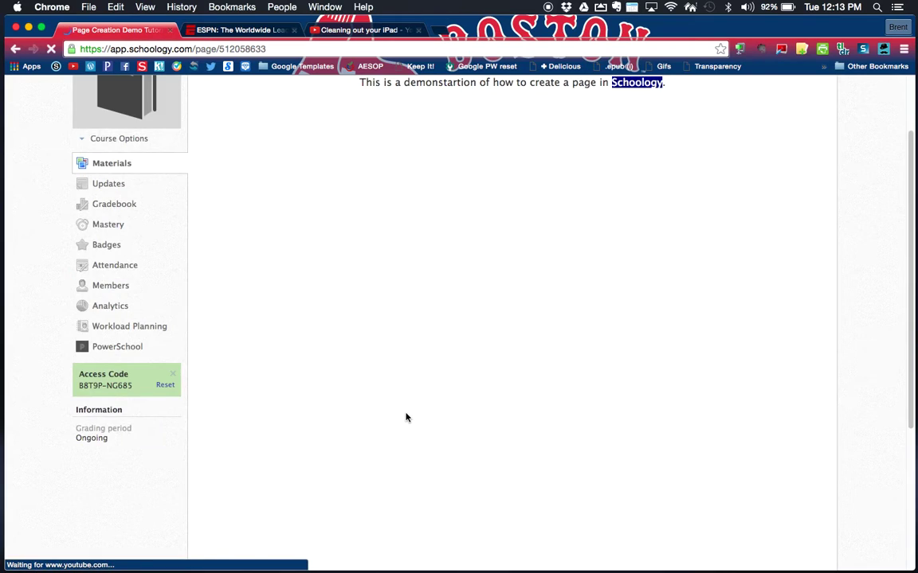
Review the saved page, stepping forward and back through the embedded Google Slides and checking the video and ESPN links around it
scroll(406, 418, down, 3)
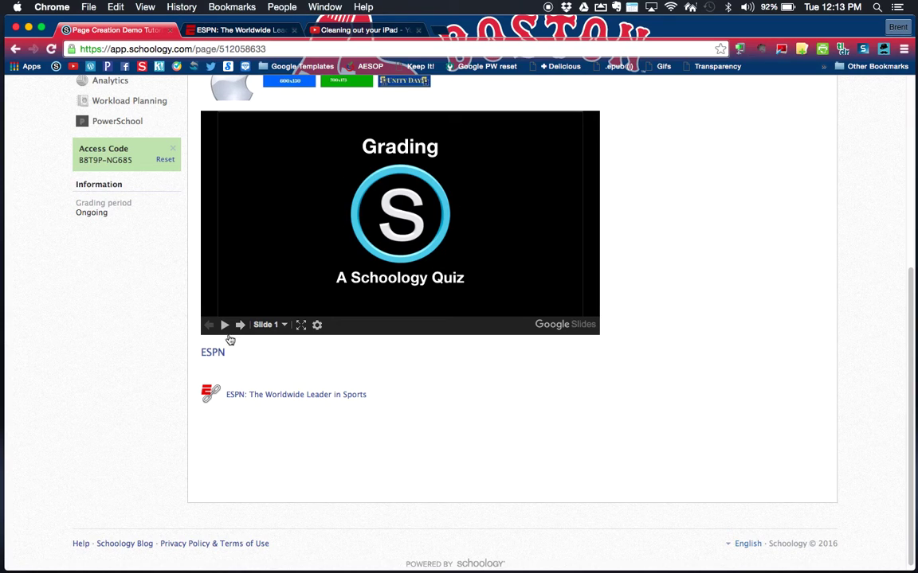
click(284, 325)
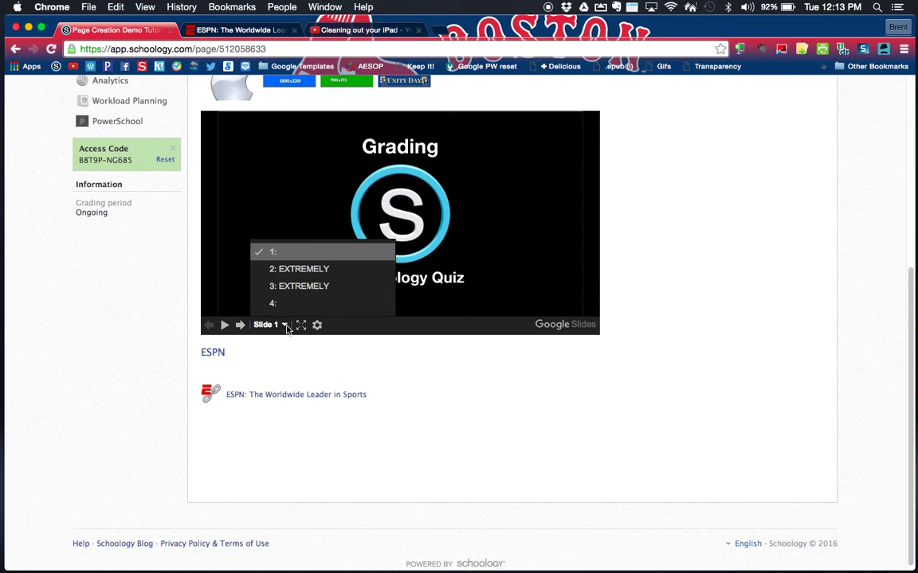
click(297, 269)
click(241, 326)
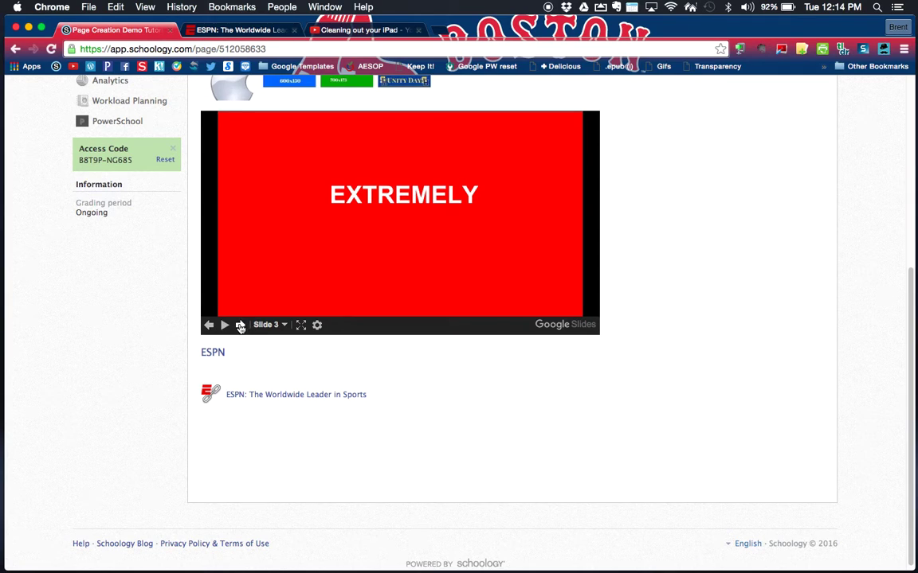
click(240, 325)
click(208, 326)
click(209, 326)
click(208, 325)
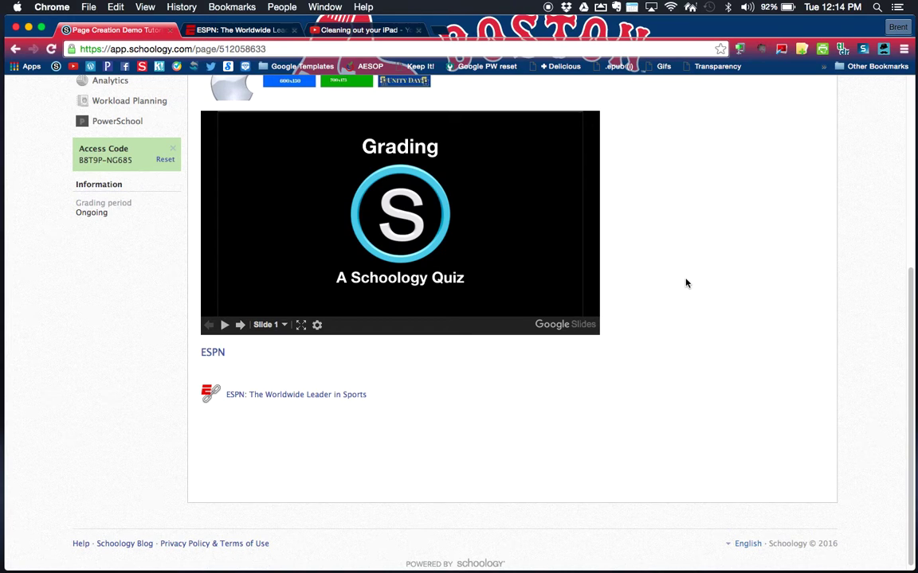
scroll(685, 282, up, 5)
scroll(685, 283, down, 1)
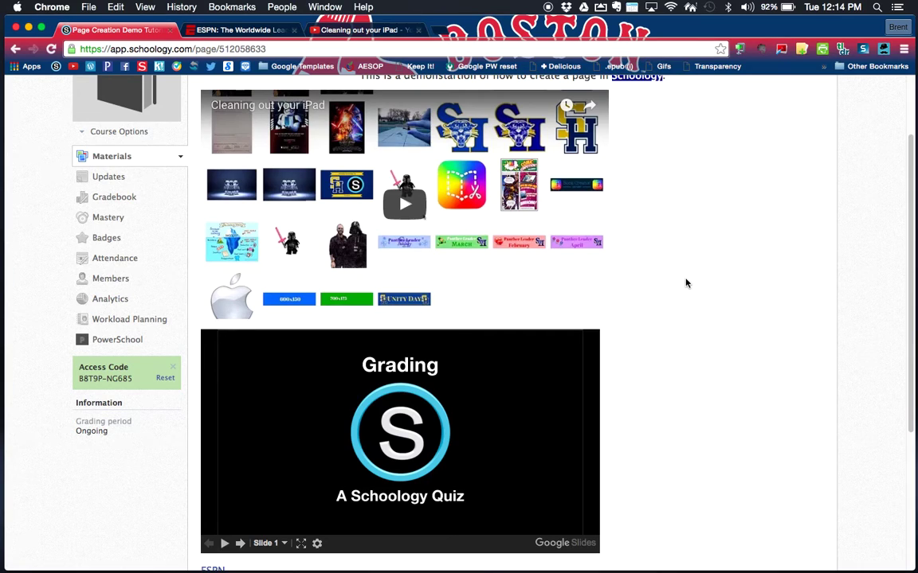
scroll(685, 283, down, 4)
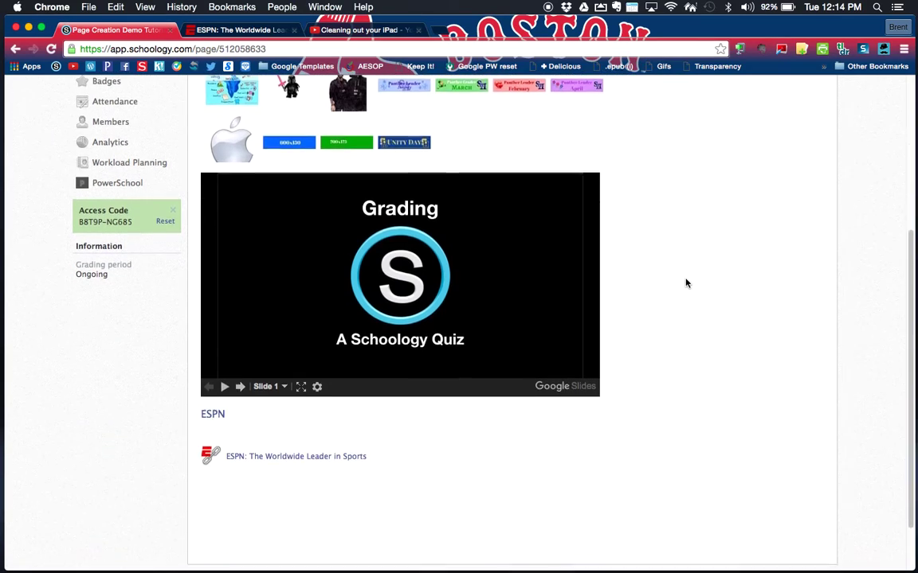
click(239, 387)
scroll(393, 334, up, 6)
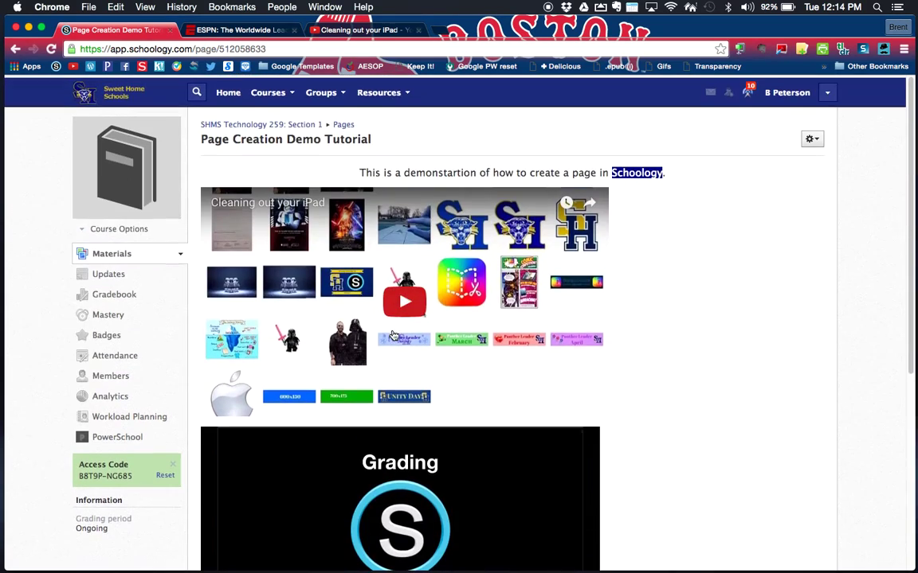
Reopen the page for editing and correct the misspelled "demonstartion" to "demonstration" in the opening sentence
click(816, 137)
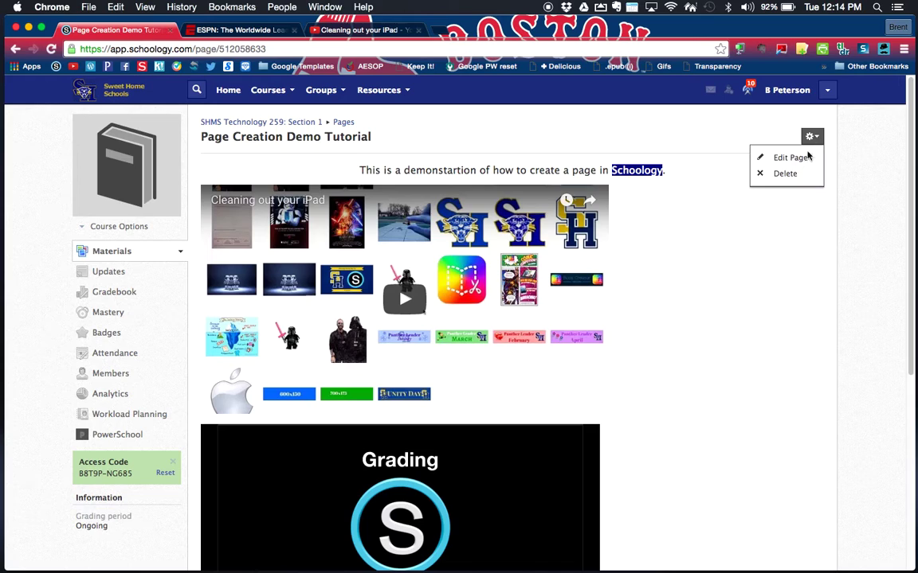
click(799, 157)
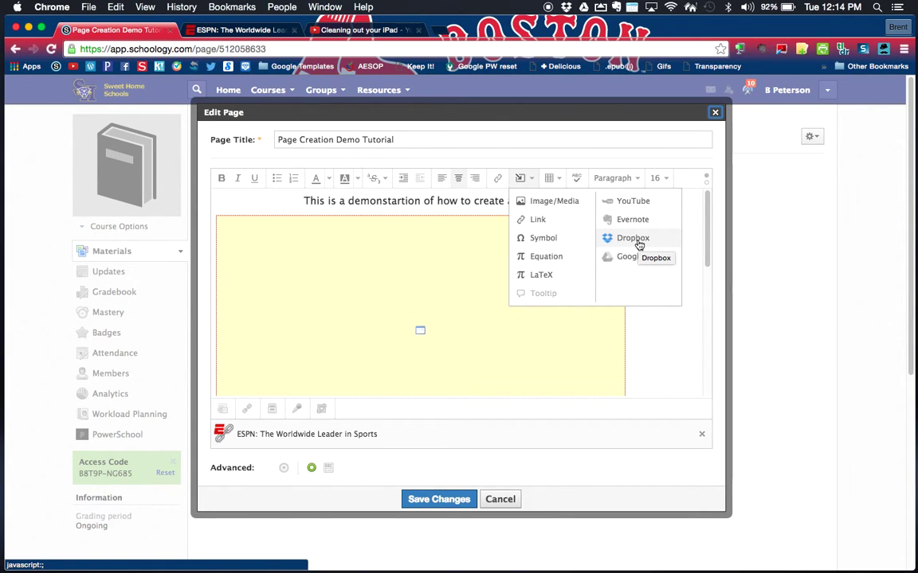
scroll(637, 248, down, 2)
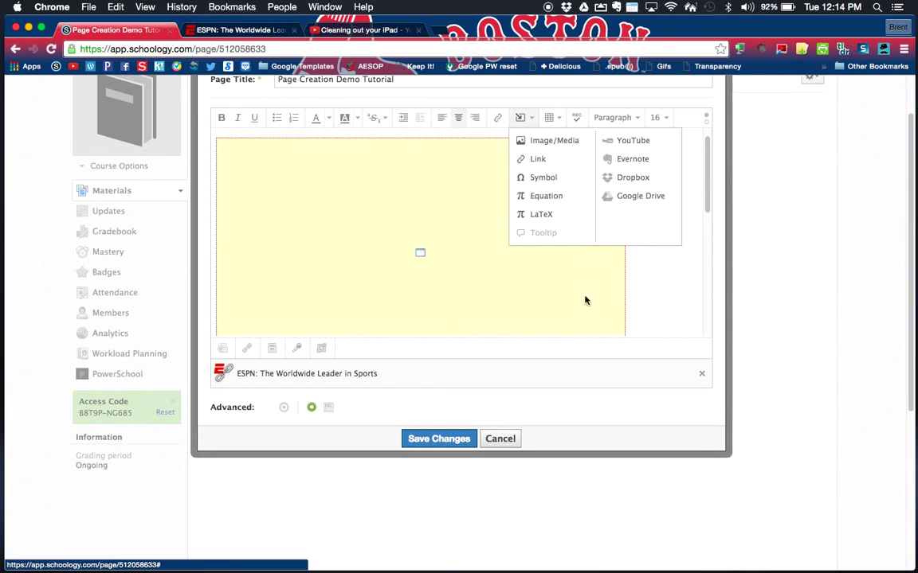
click(632, 259)
scroll(632, 259, up, 3)
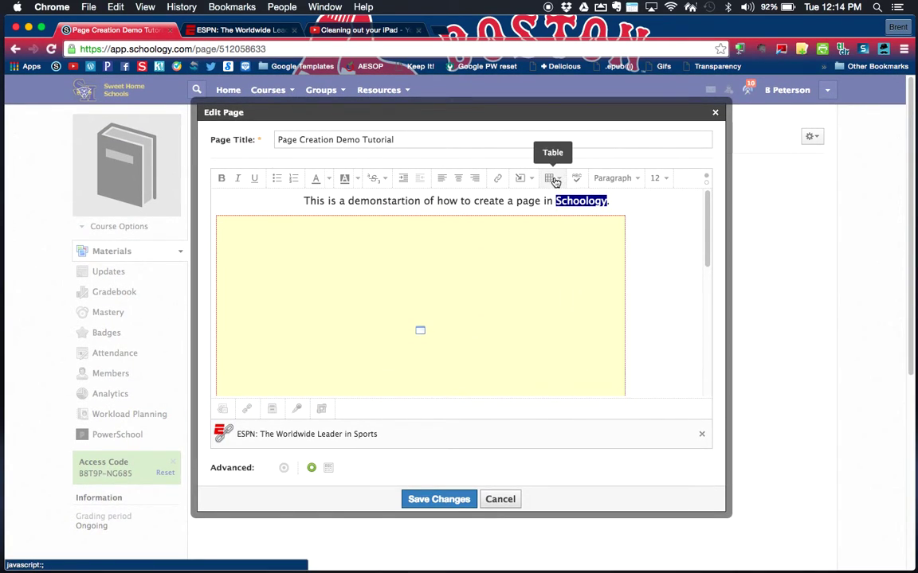
click(390, 203)
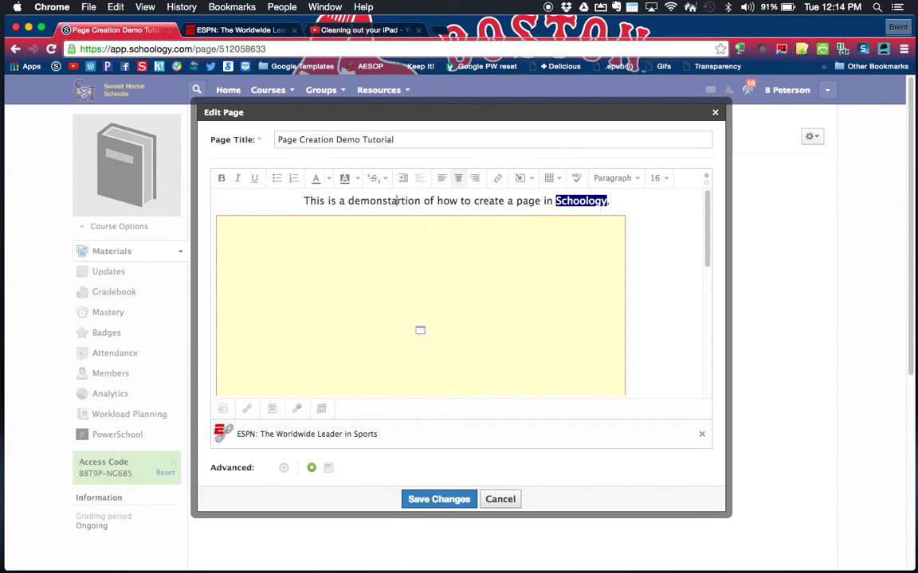
key(Delete)
key(Delete)
text(ra)
double_click(392, 201)
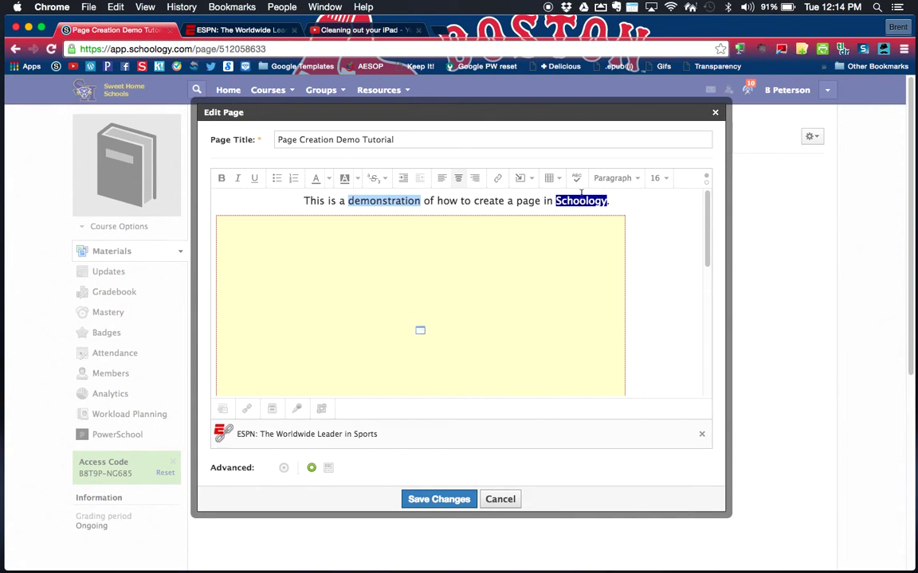
Add the tooltip "This is our LMS that we use in our 1:1 iPad district" to "Schoology" in the opening sentence and save the page
drag(555, 201, 608, 203)
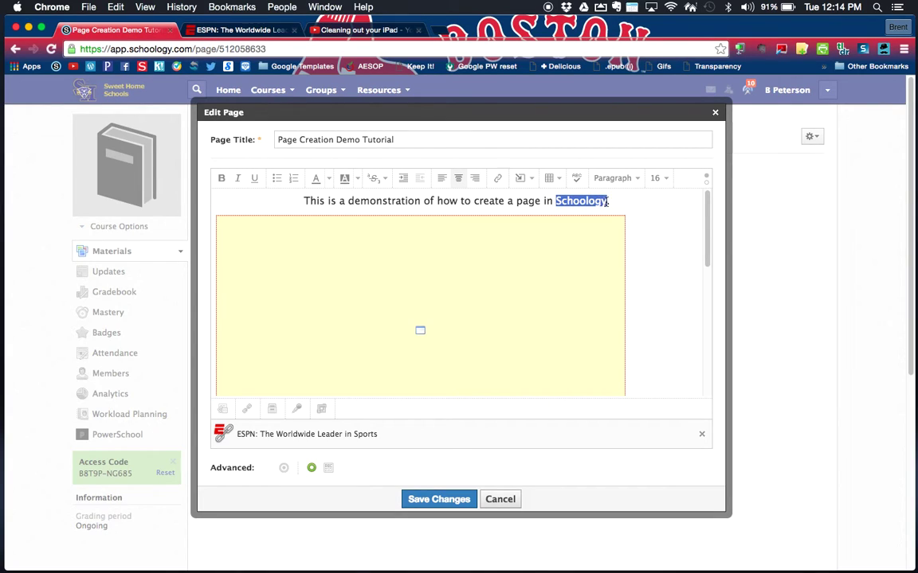
click(533, 180)
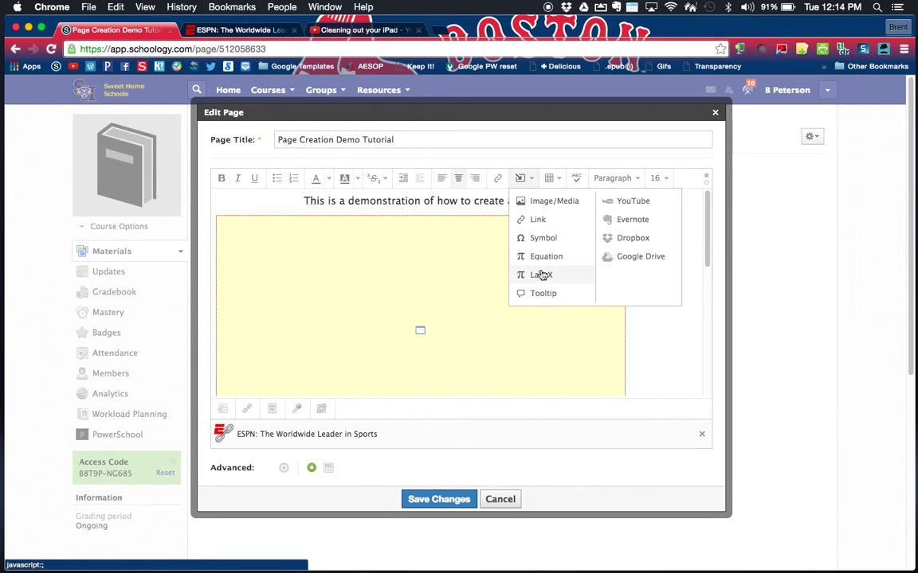
click(545, 295)
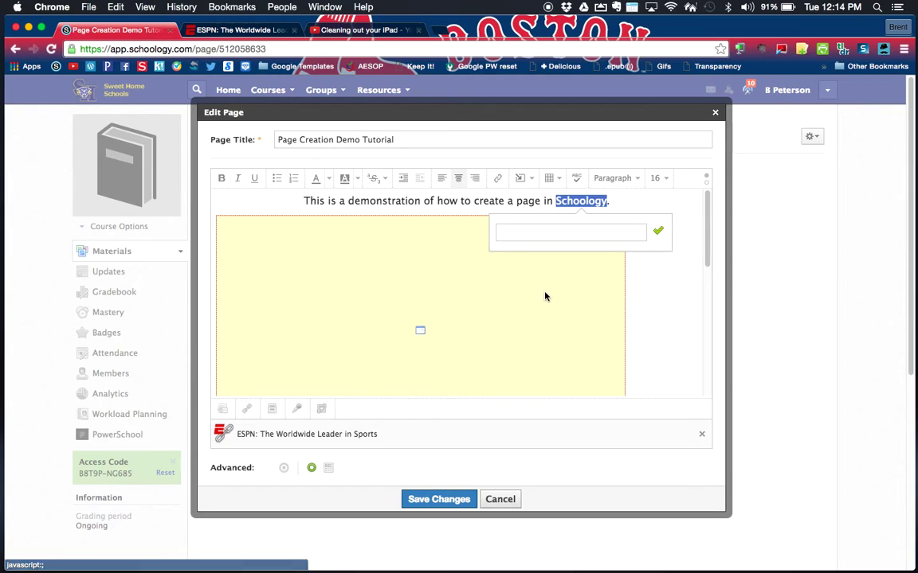
click(559, 232)
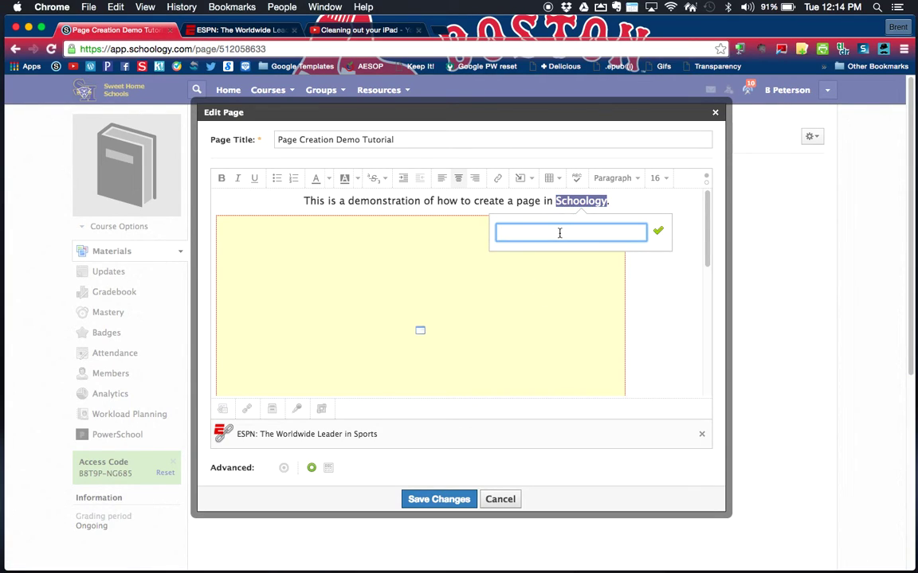
text(This is our LMS that we use in our 1)
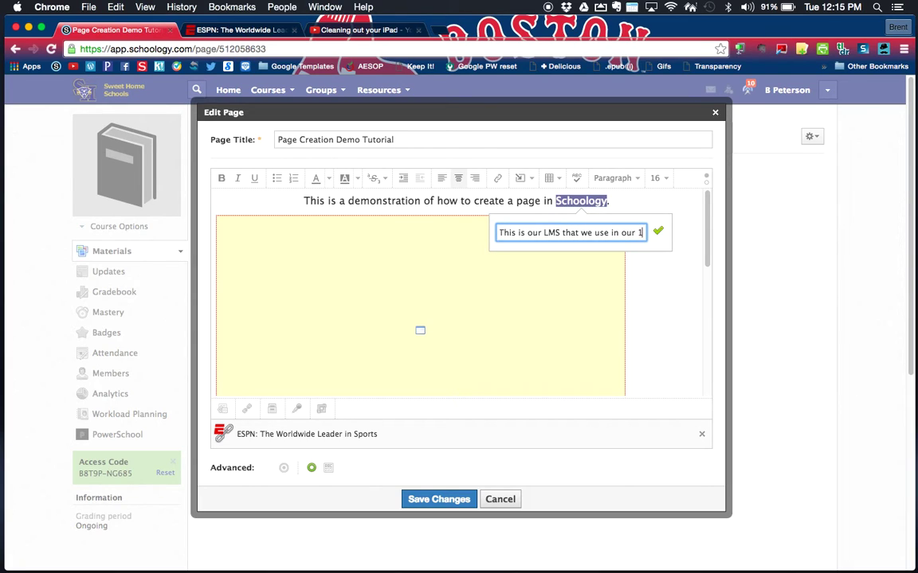
text(:1 iPad)
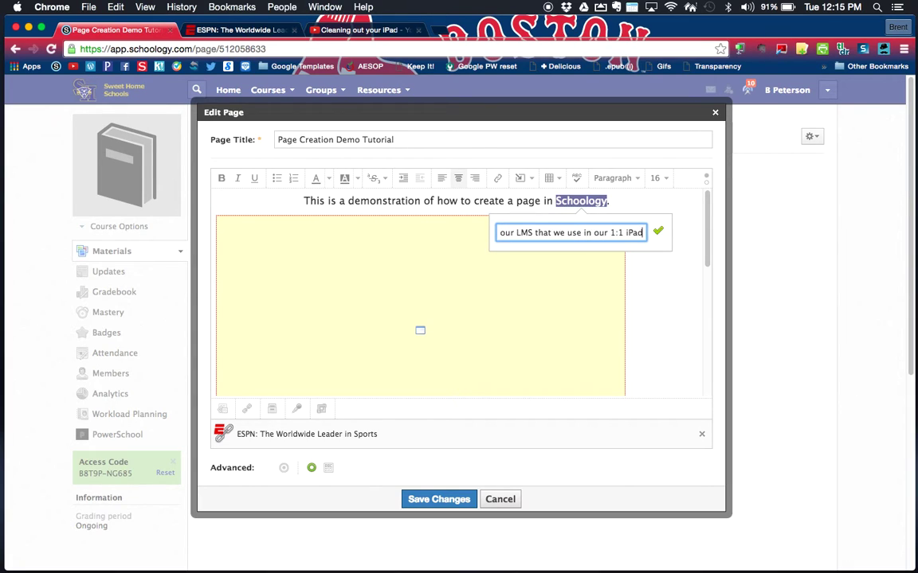
text( district)
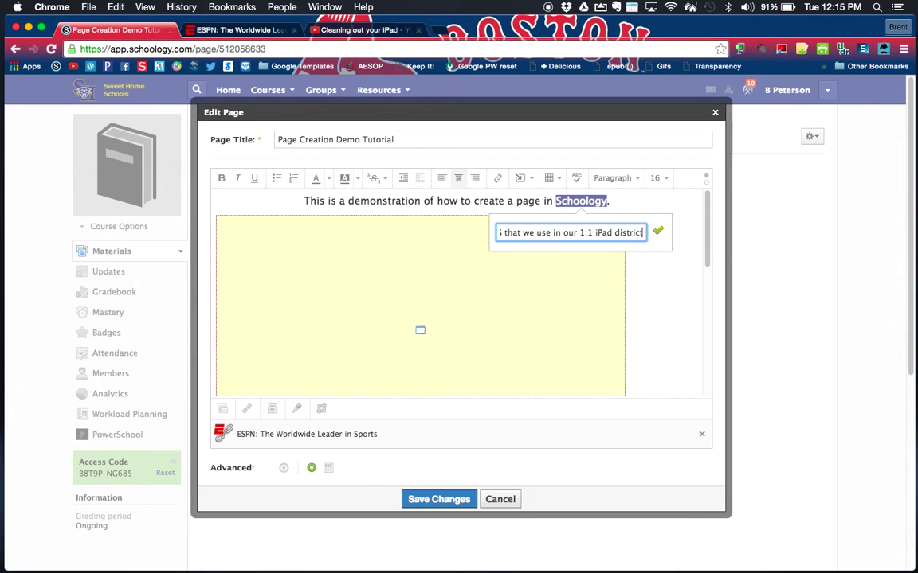
click(658, 231)
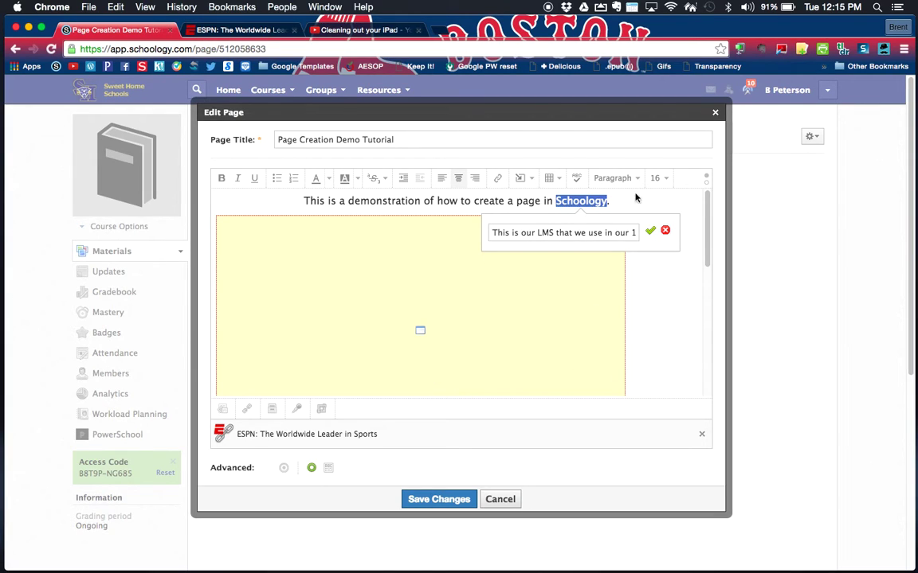
click(440, 499)
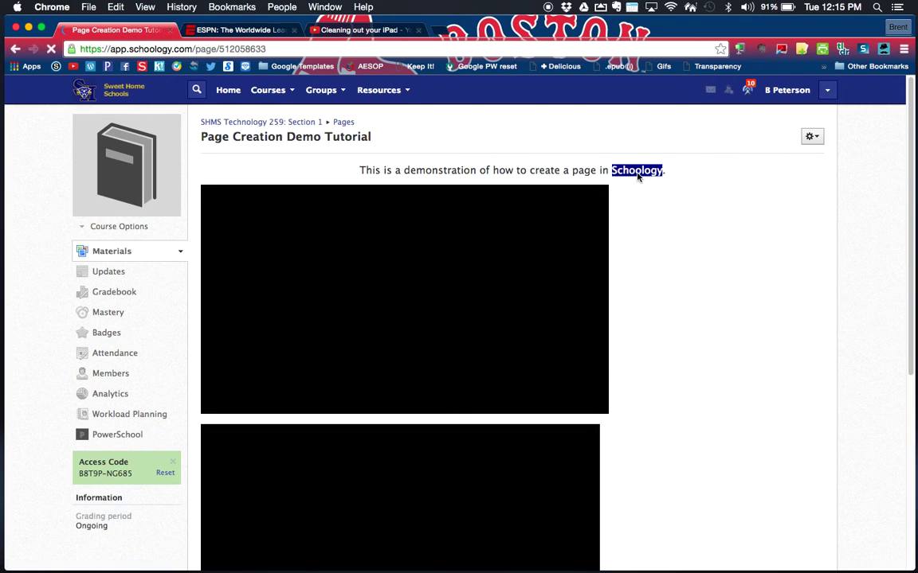
mouse_move(632, 172)
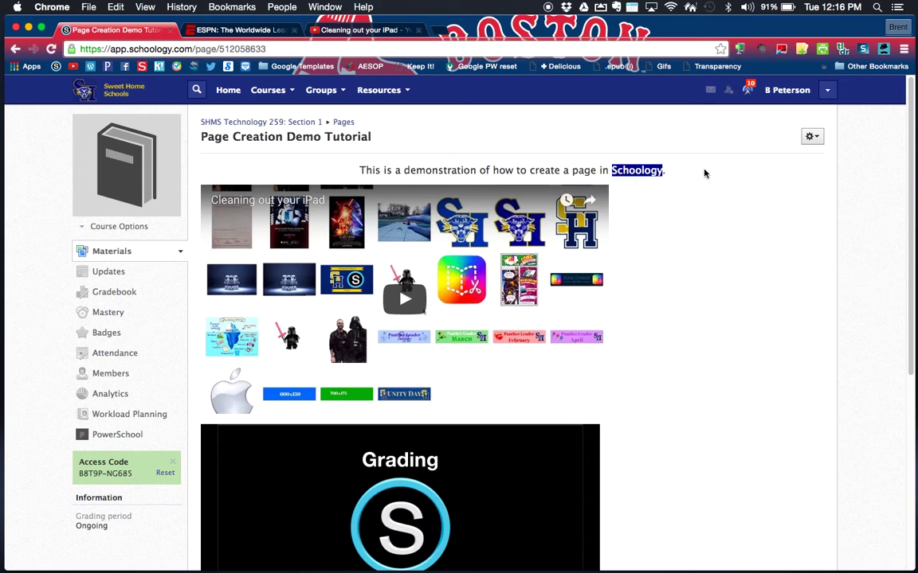
Reopen the page for editing, set it to display inline in the course materials, and save the changes
click(811, 138)
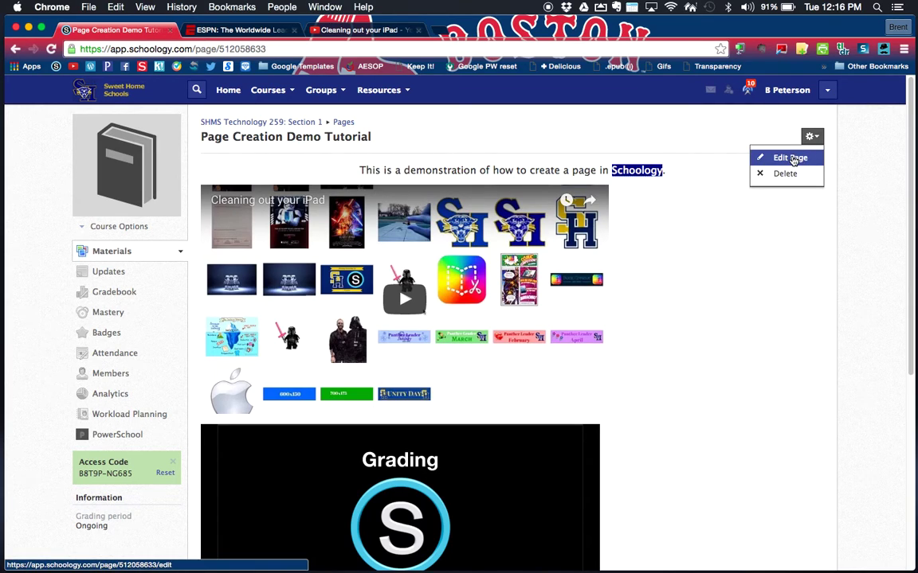
click(807, 159)
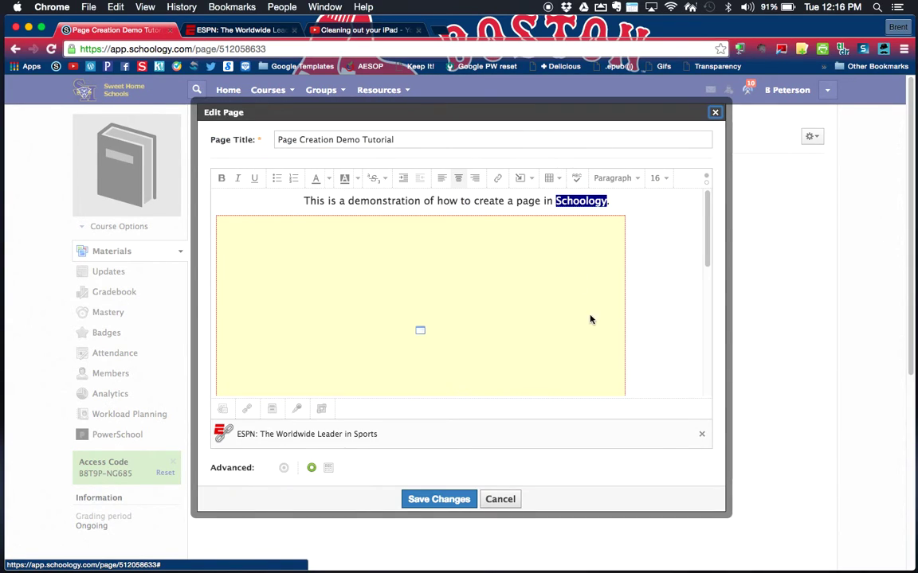
scroll(593, 323, down, 5)
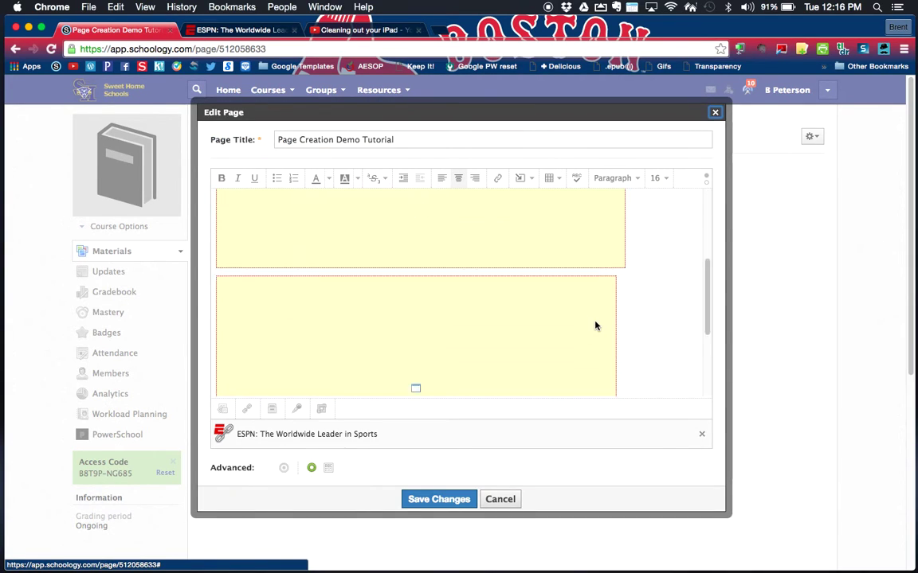
click(272, 409)
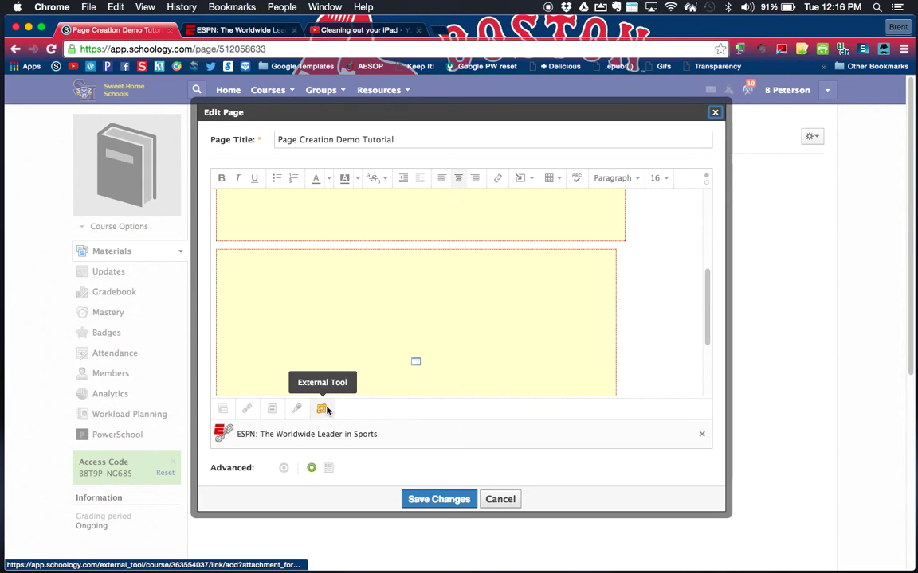
scroll(325, 409, down, 2)
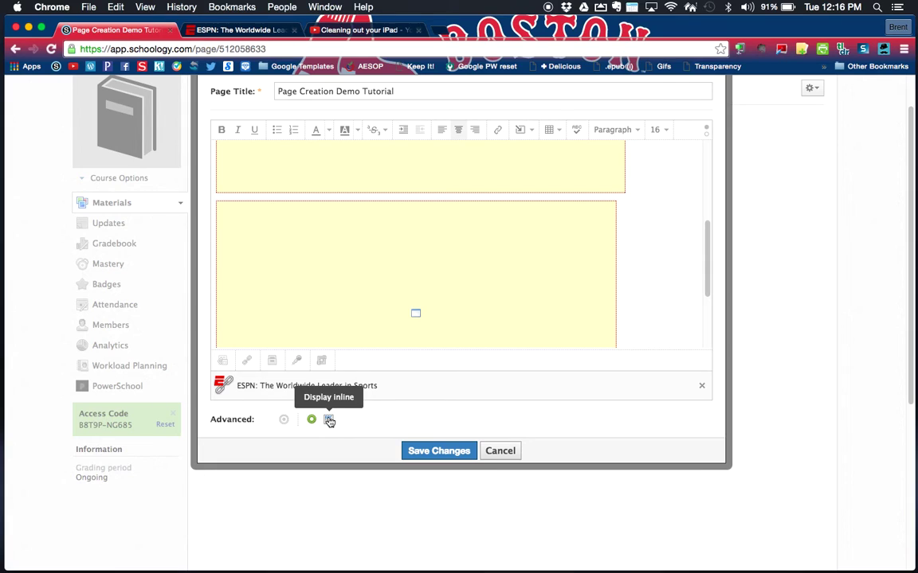
click(329, 421)
click(420, 451)
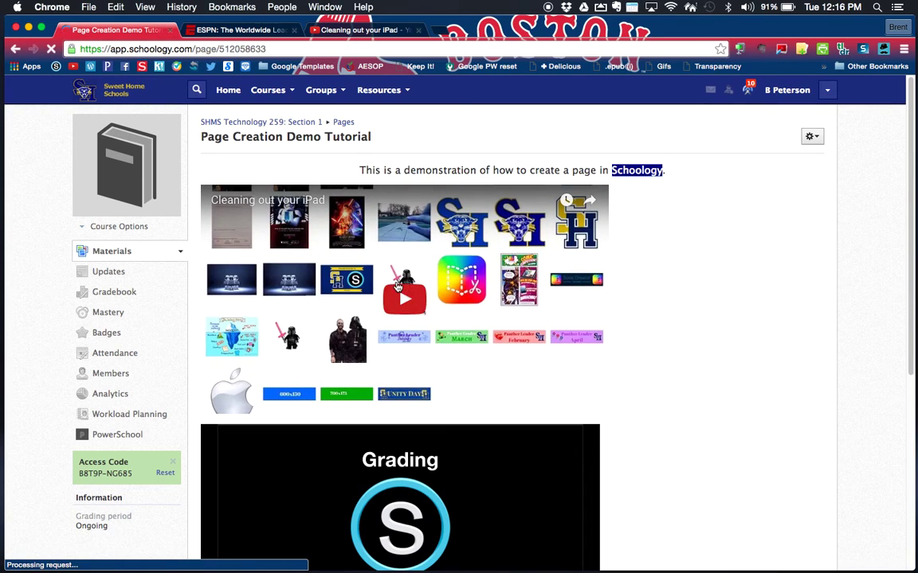
Open the SHMS Technology 259: Section 1 materials and examine how the Page Creation Demo Tutorial entry shows its content in the list
click(266, 123)
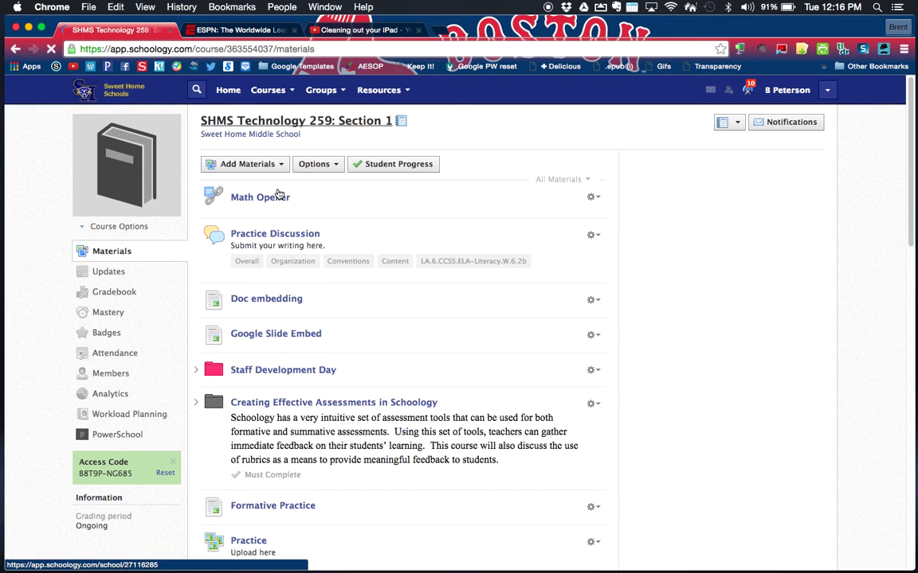
scroll(278, 192, down, 8)
scroll(278, 192, down, 5)
scroll(276, 192, up, 1)
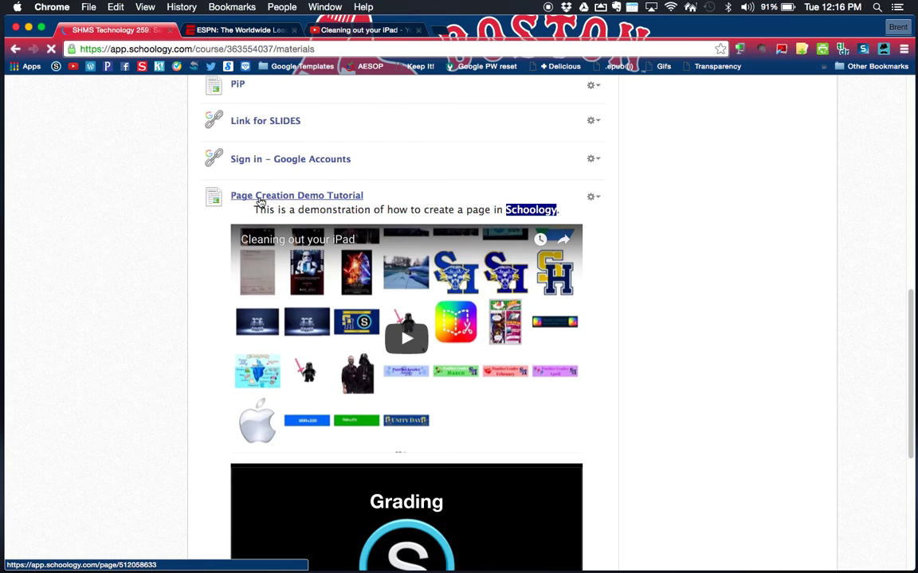
scroll(295, 239, down, 8)
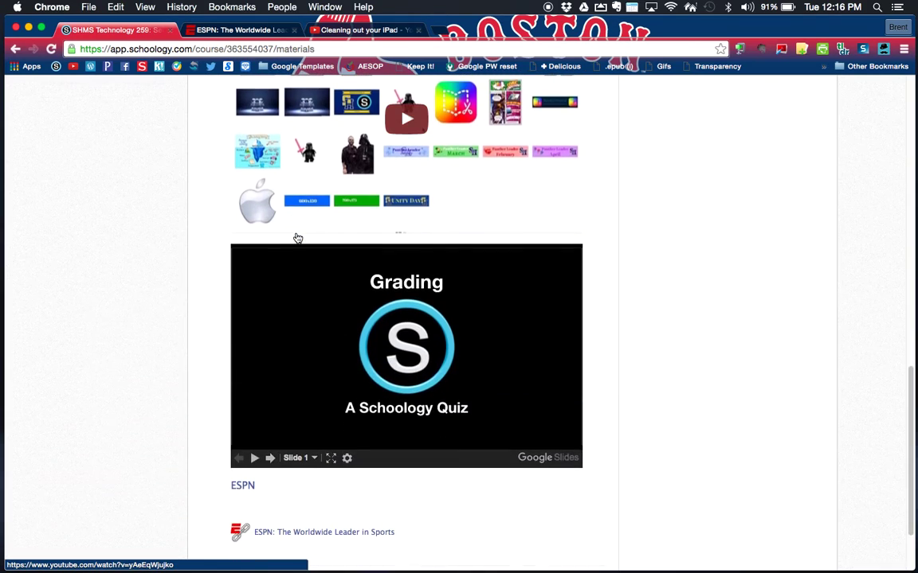
scroll(297, 237, up, 4)
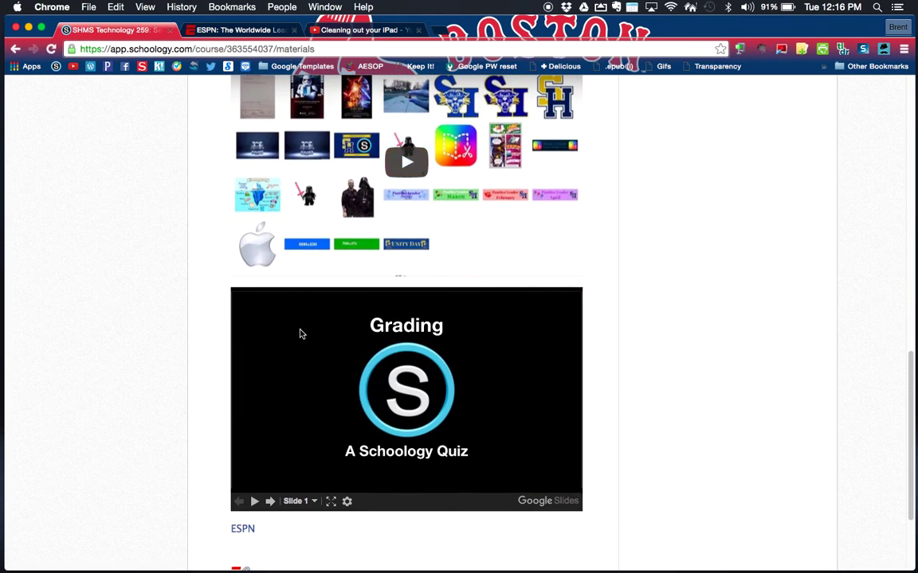
scroll(301, 338, up, 2)
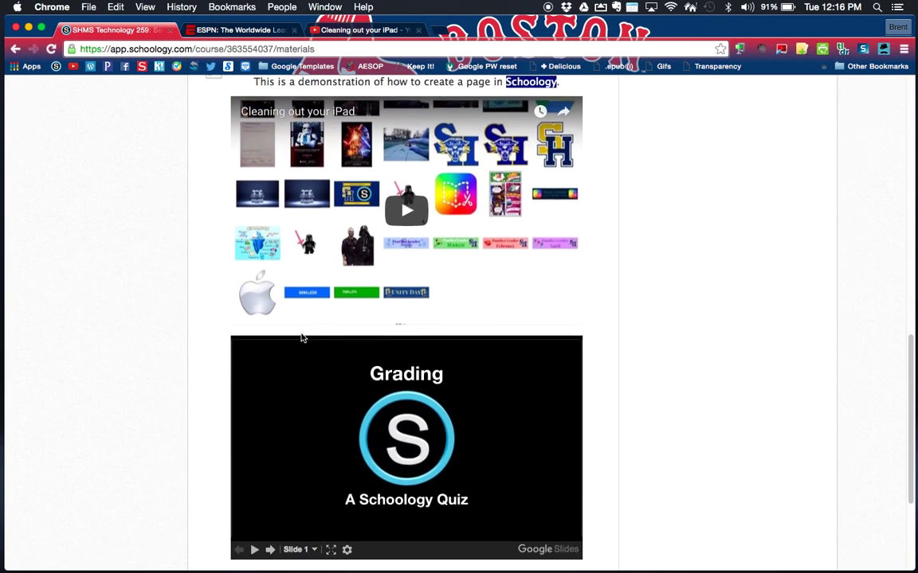
scroll(301, 337, down, 2)
scroll(294, 308, up, 7)
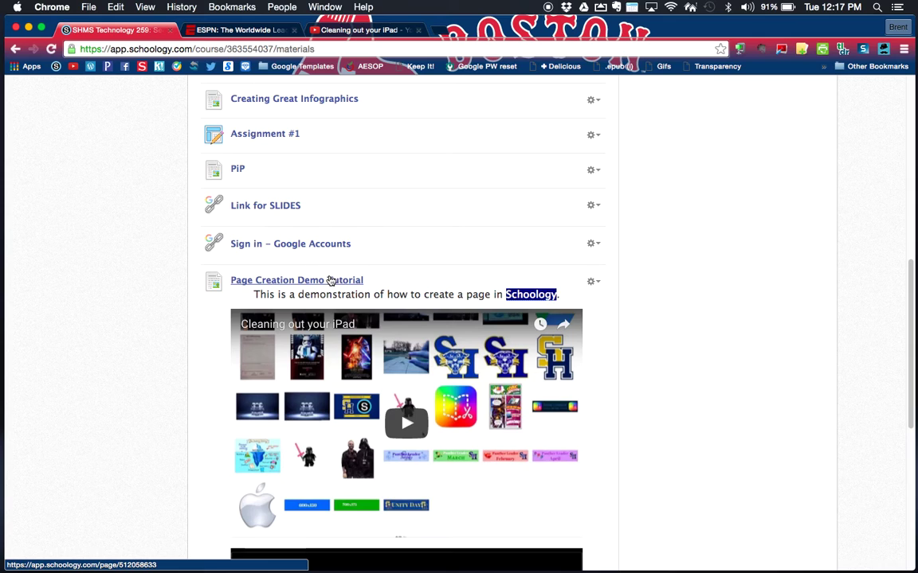
click(330, 280)
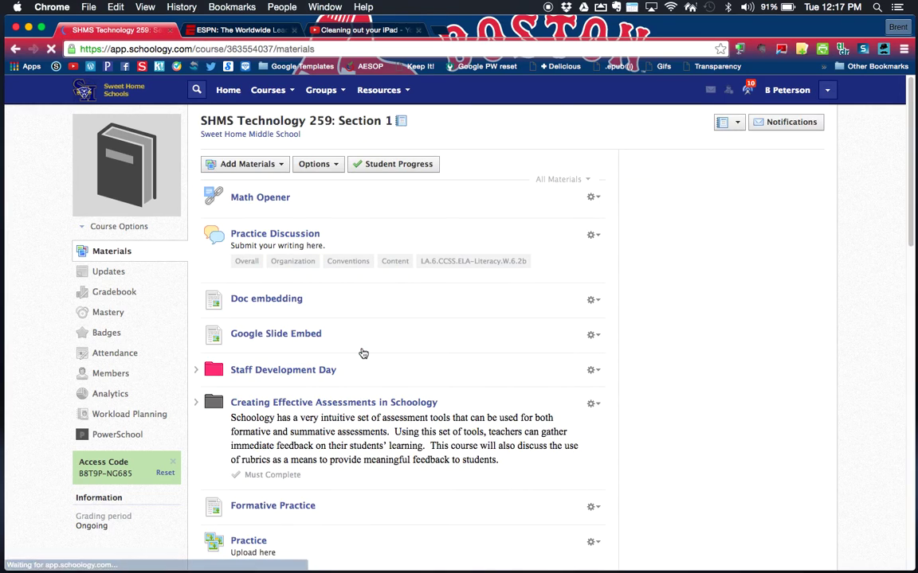
scroll(362, 352, down, 5)
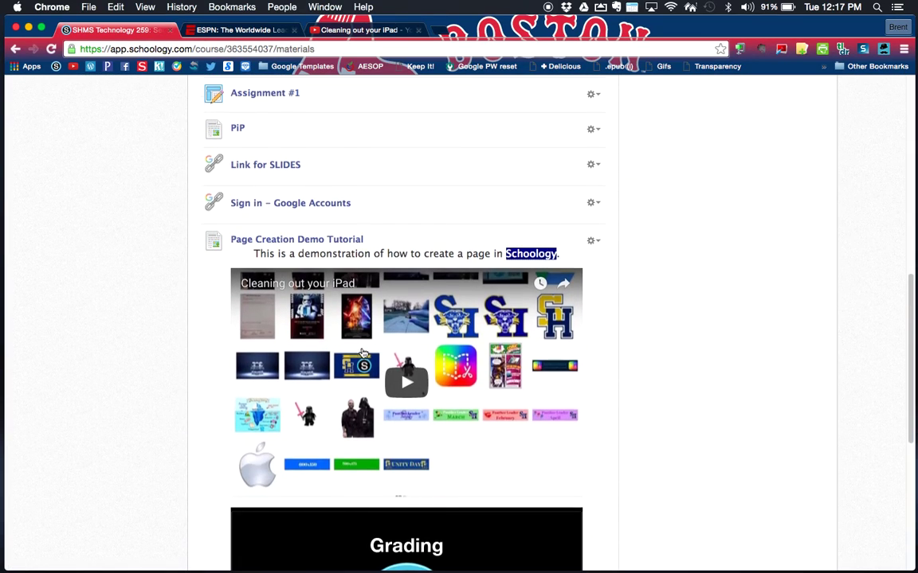
scroll(363, 352, down, 4)
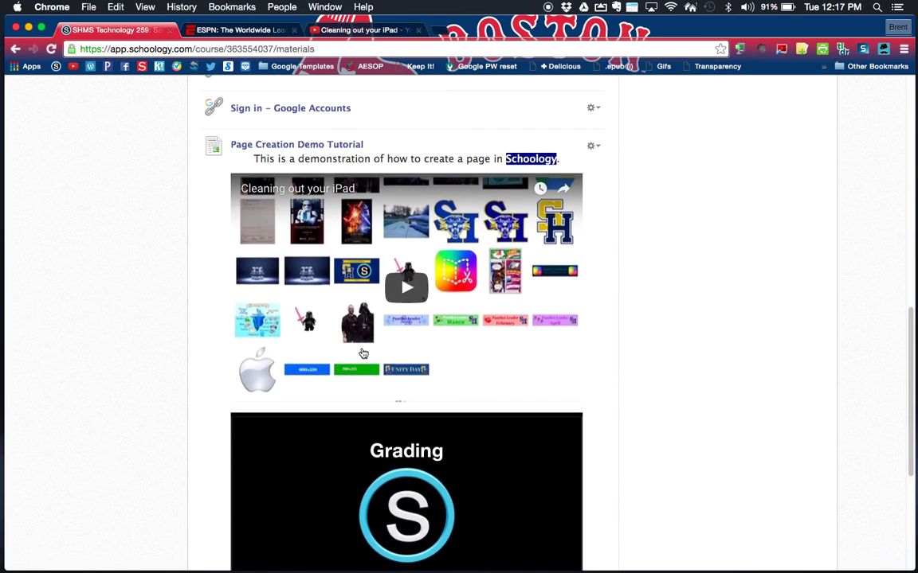
Edit the Page Creation Demo Tutorial entry from the materials list and switch off inline display so its content opens on a new page
scroll(363, 353, up, 5)
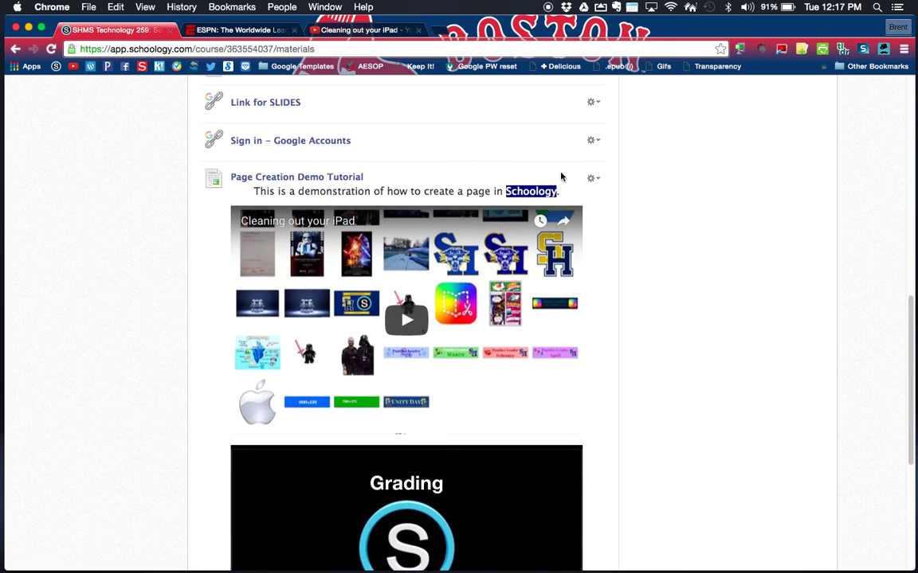
click(594, 178)
click(611, 199)
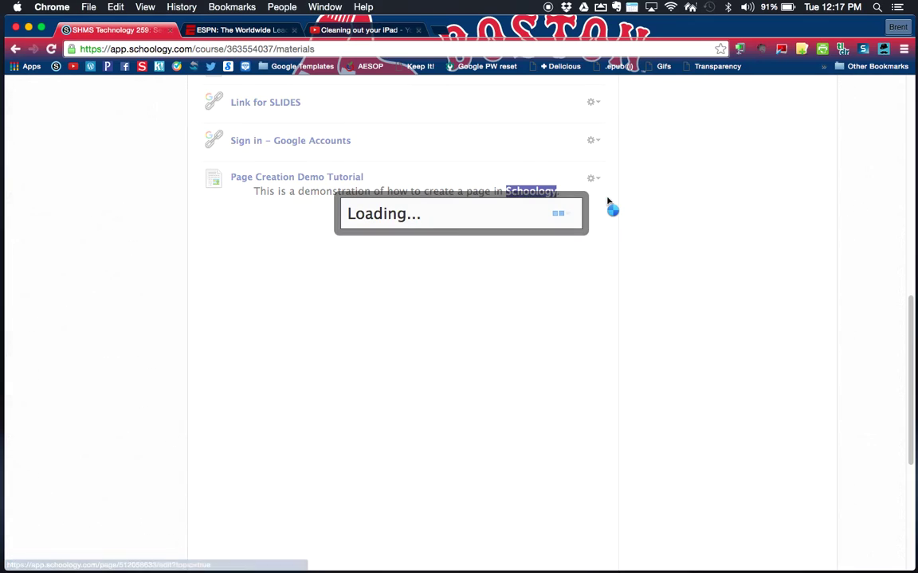
scroll(327, 289, down, 3)
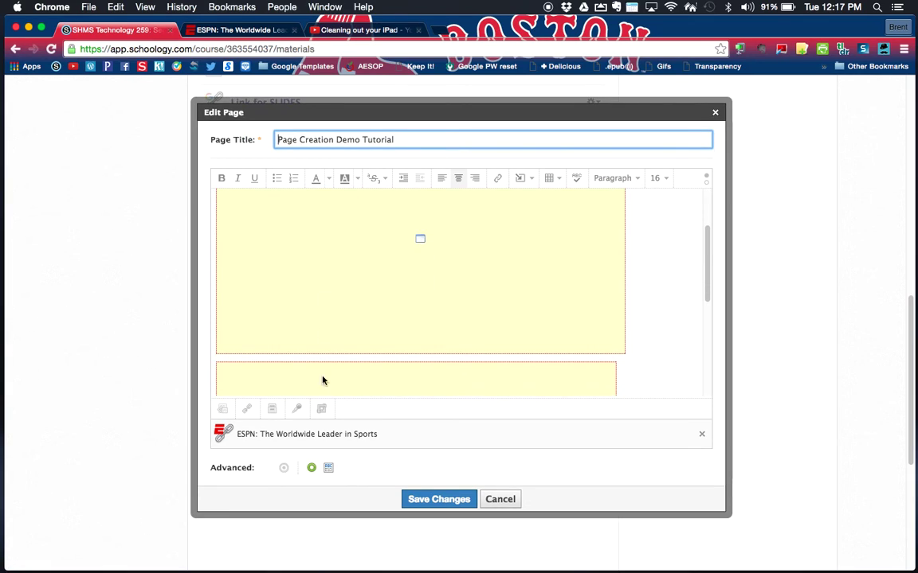
click(329, 470)
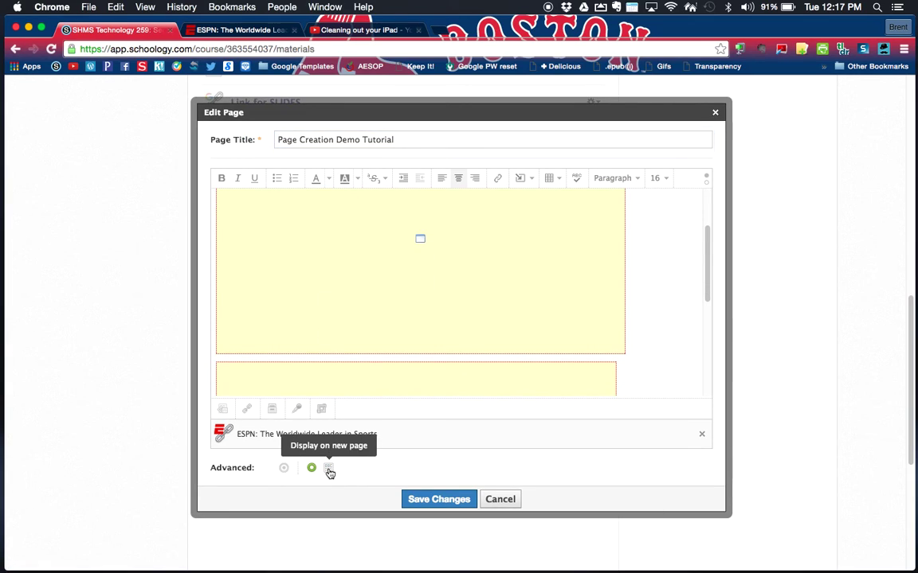